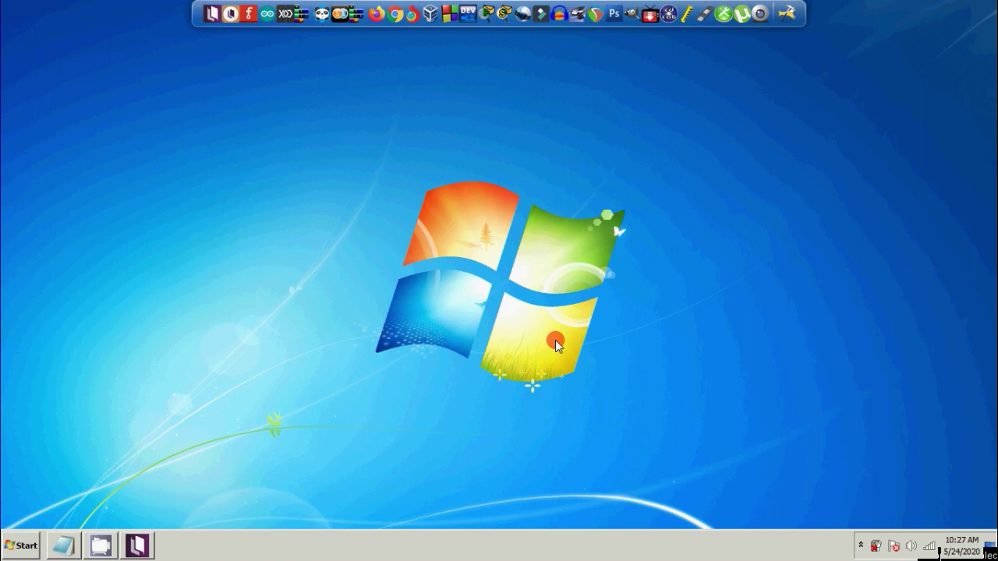
pyautogui.rightClick(556, 345)
pyautogui.click(575, 370)
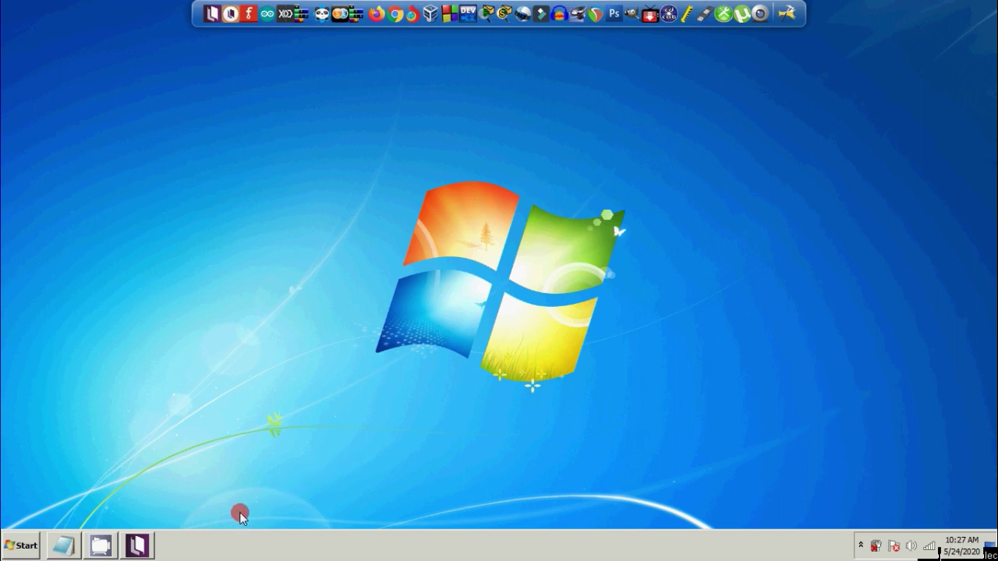
# Switch to Kotobee Author, choose the reflowable book layout and dismiss the update notice.
pyautogui.moveTo(148, 548)
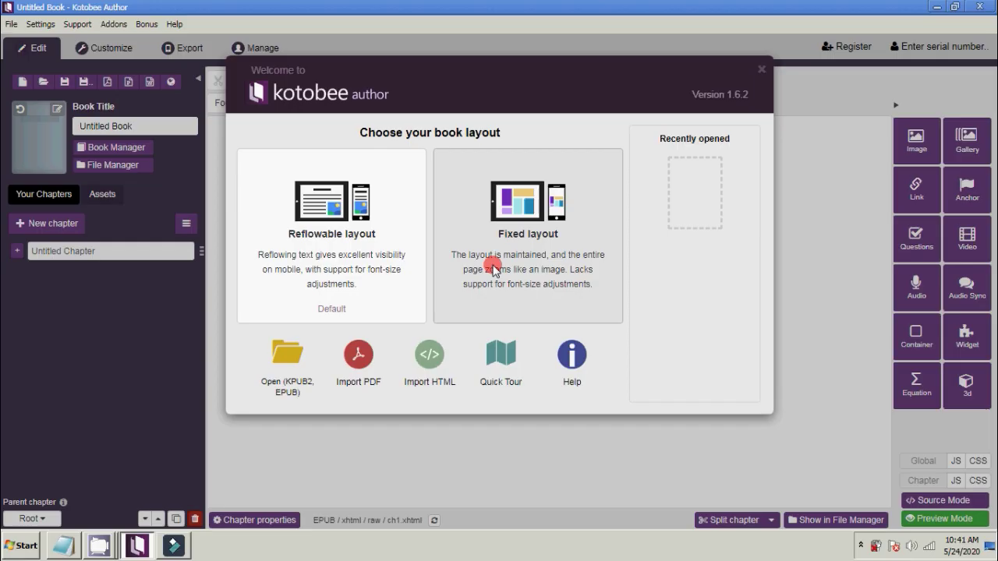
pyautogui.click(350, 242)
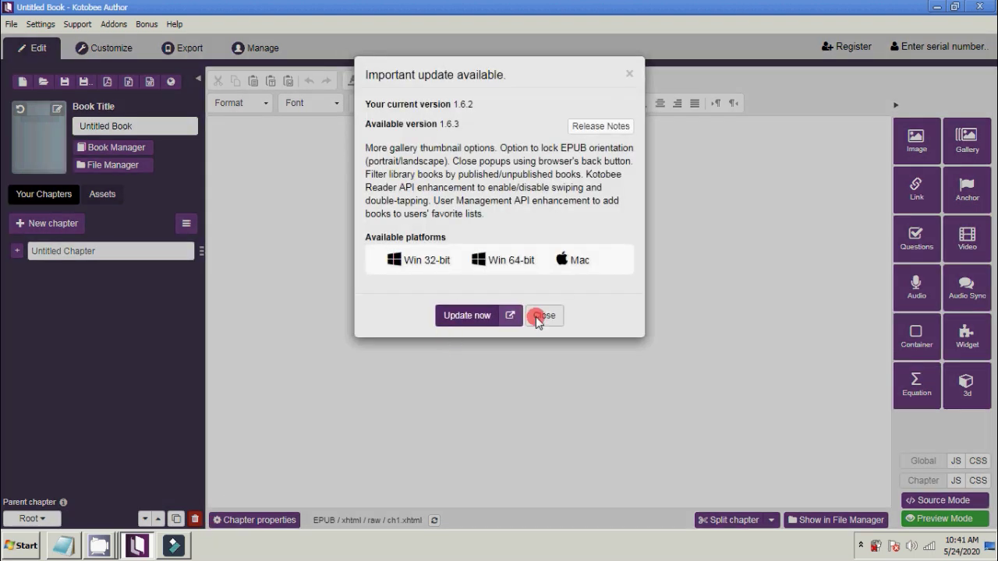
pyautogui.click(541, 317)
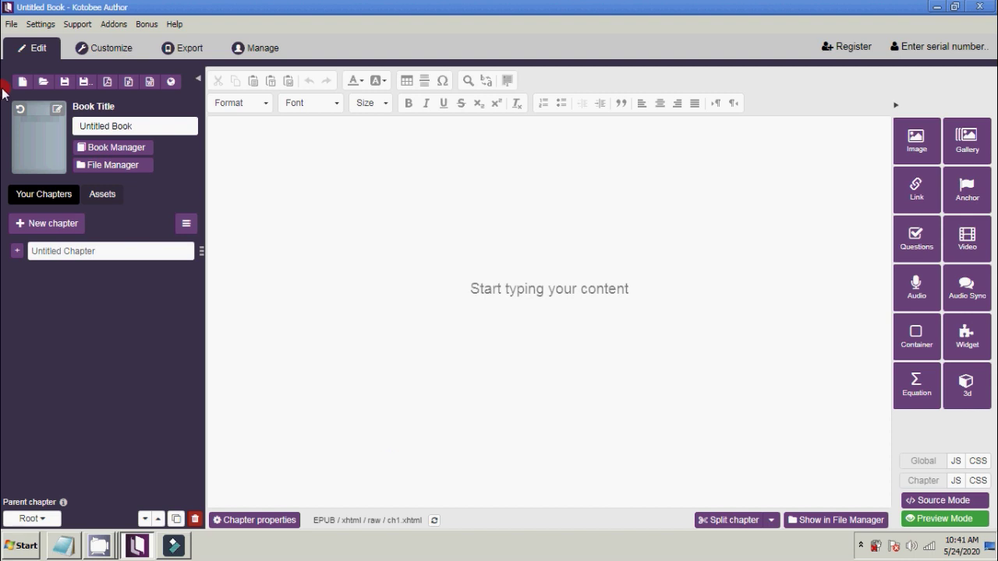
# Create a new book with the reflowable layout, discarding the current one, and maximize the window.
pyautogui.click(11, 25)
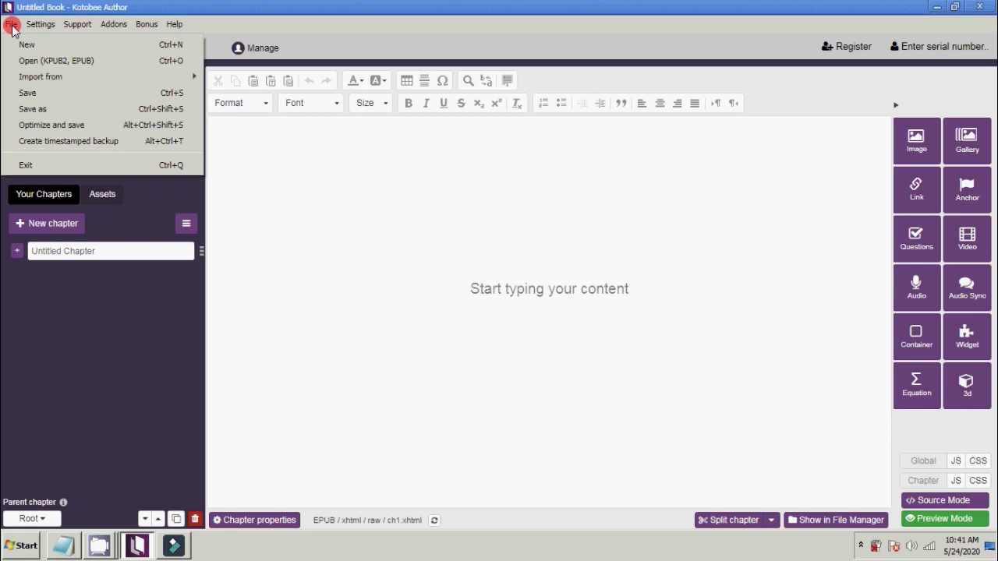
pyautogui.click(28, 41)
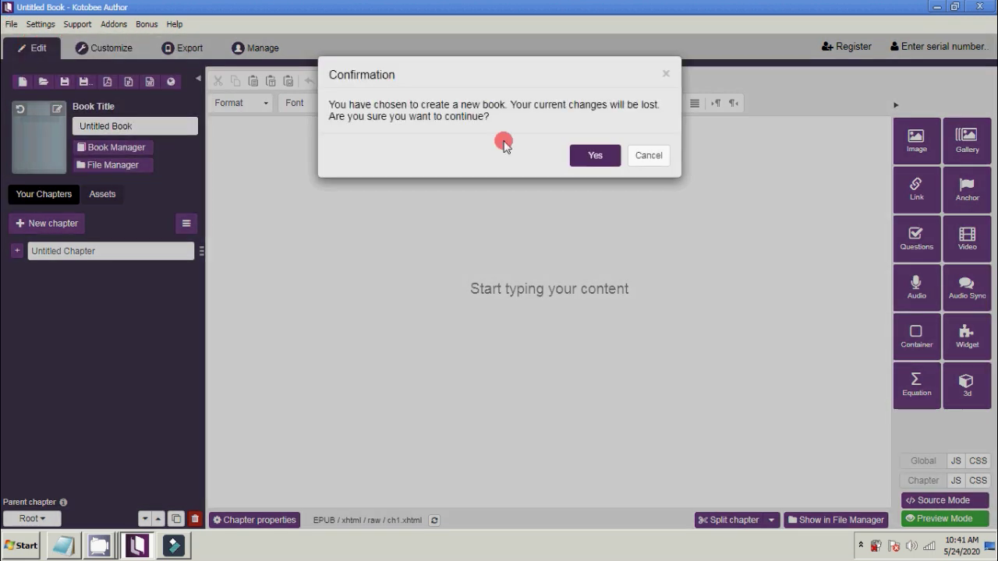
pyautogui.click(576, 154)
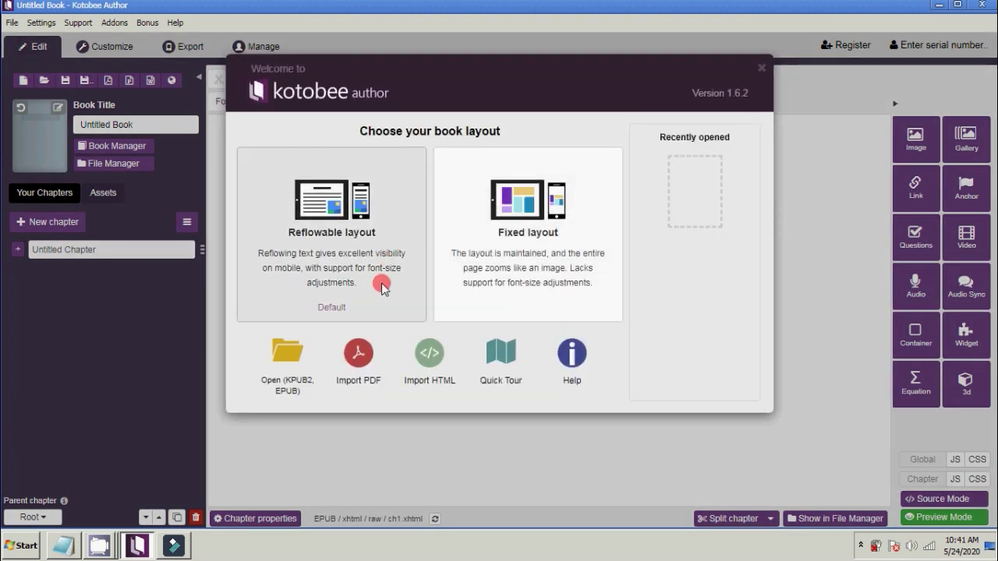
pyautogui.click(348, 260)
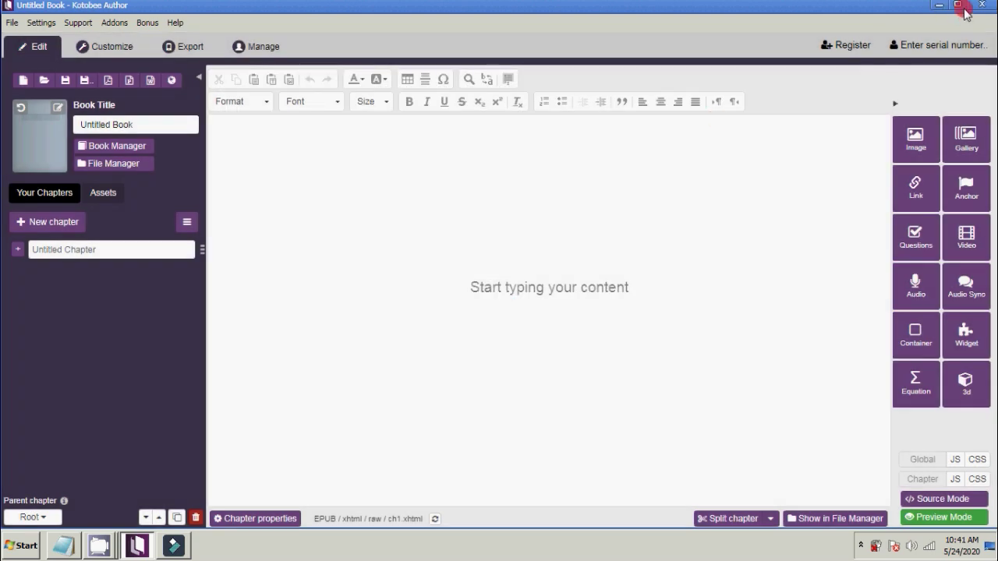
pyautogui.click(964, 9)
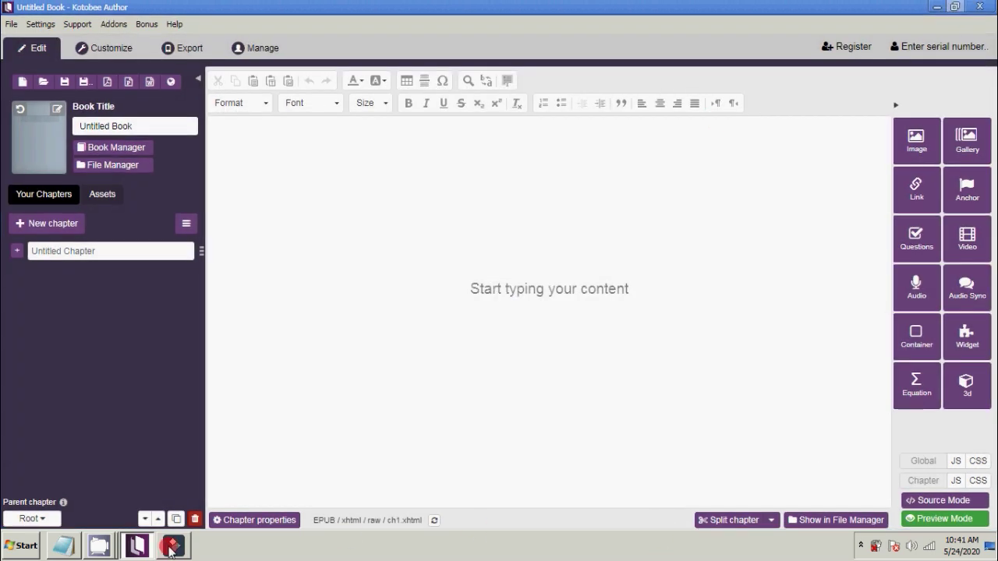
pyautogui.click(434, 411)
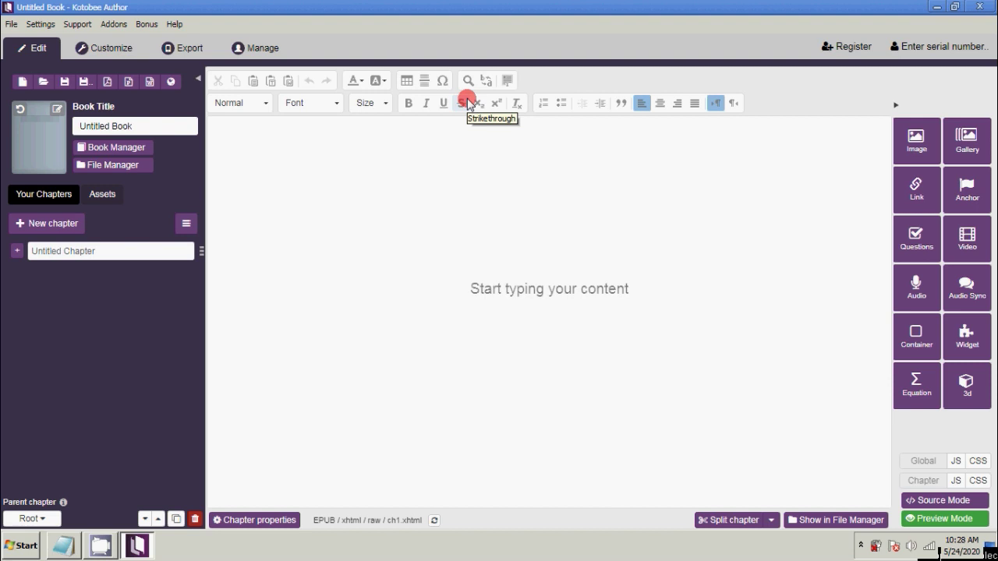
pyautogui.click(499, 130)
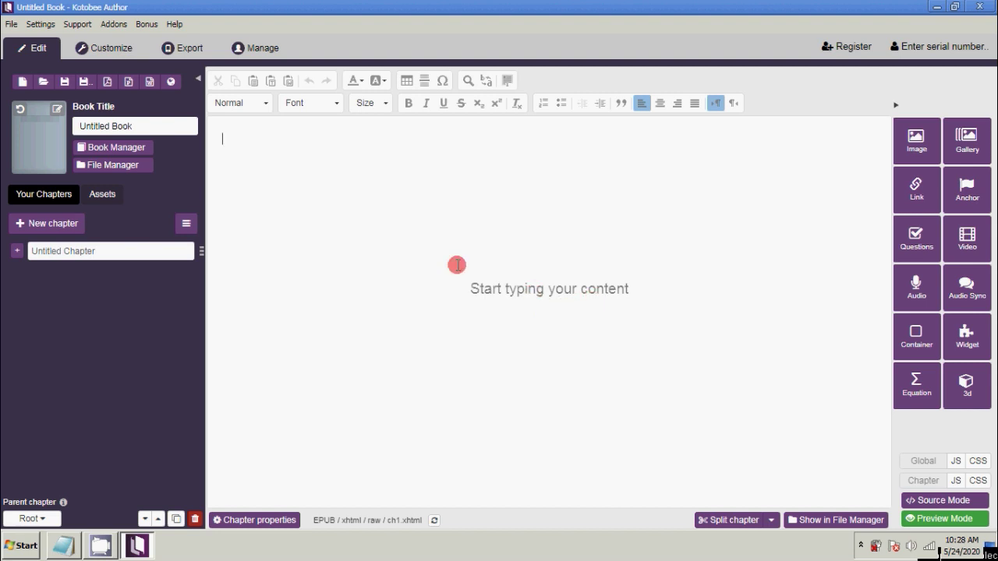
pyautogui.click(367, 235)
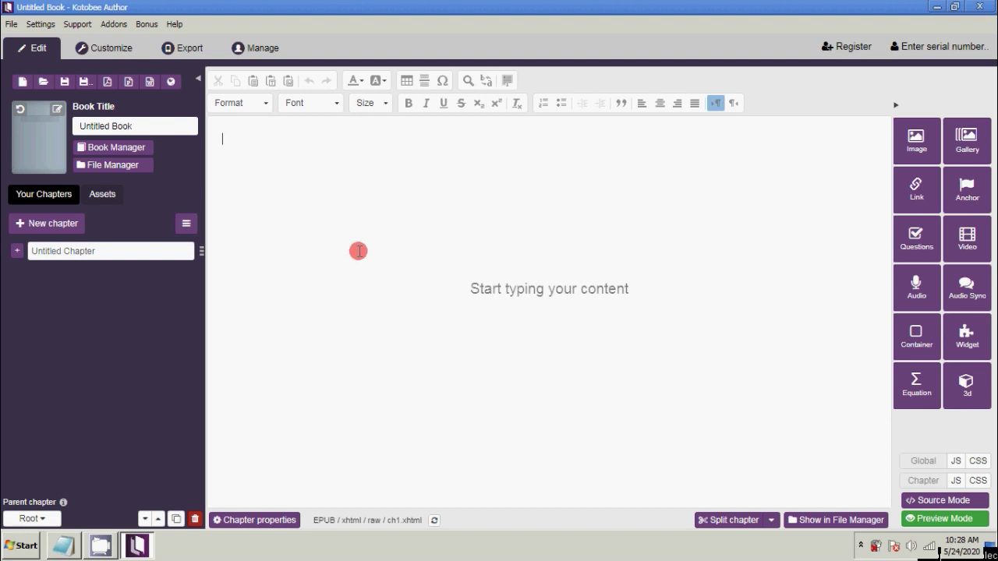
# Try cert-4-commercial-cookery-400x320.jpg from the cookery pictures folder as the book cover and reset the cover to its default.
pyautogui.click(59, 112)
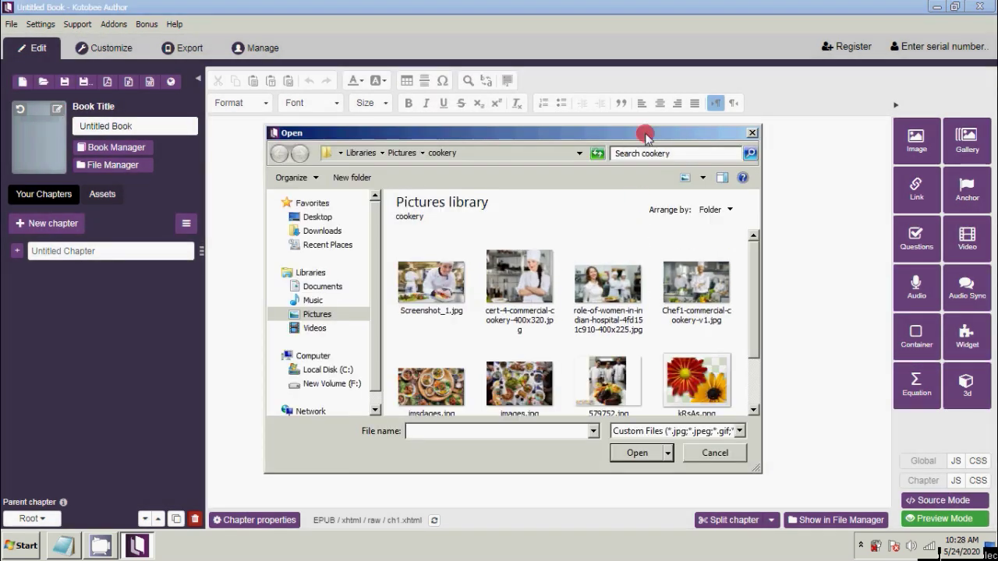
pyautogui.moveTo(643, 134); pyautogui.dragTo(638, 72)
pyautogui.moveTo(750, 404); pyautogui.dragTo(850, 457)
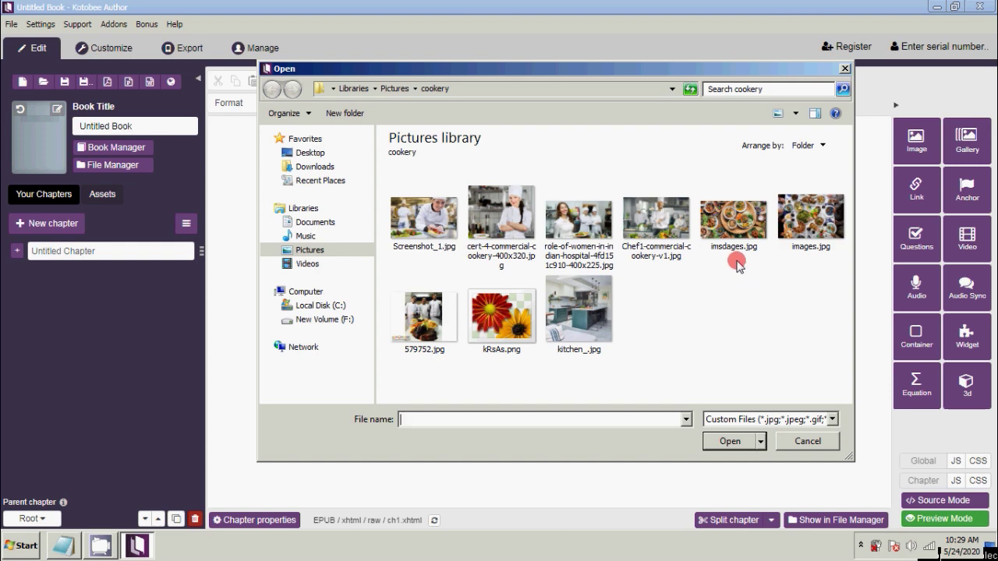
pyautogui.click(728, 231)
pyautogui.click(711, 299)
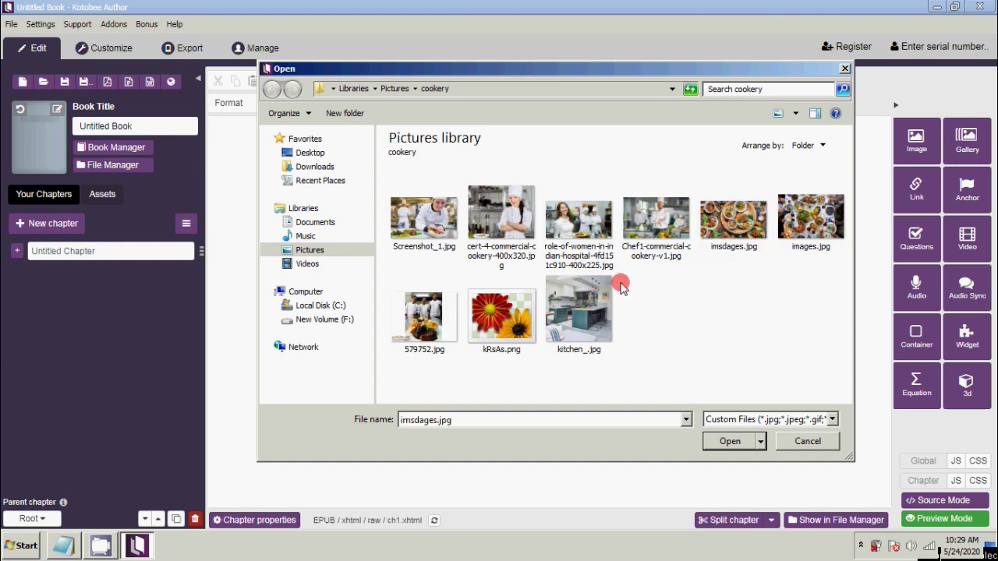
pyautogui.click(499, 226)
pyautogui.click(735, 441)
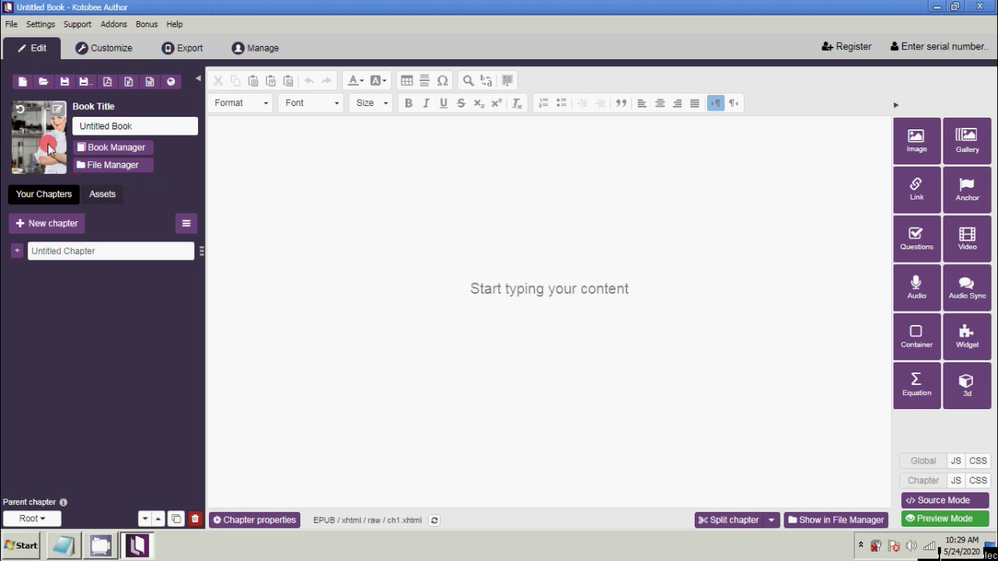
pyautogui.click(21, 112)
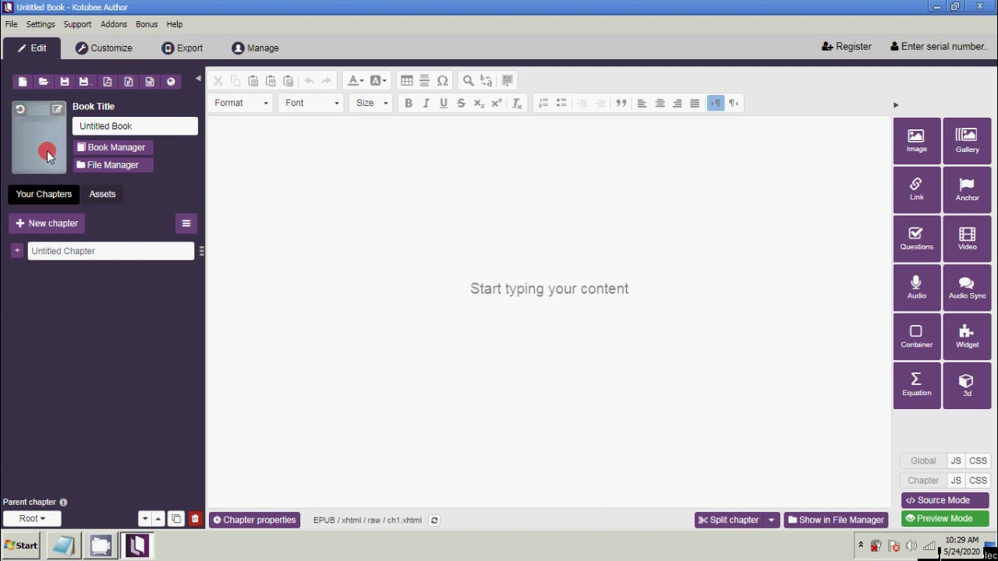
# Set the book's cover image to cert-4-commercial-cookery-400x320.jpg.
pyautogui.click(58, 111)
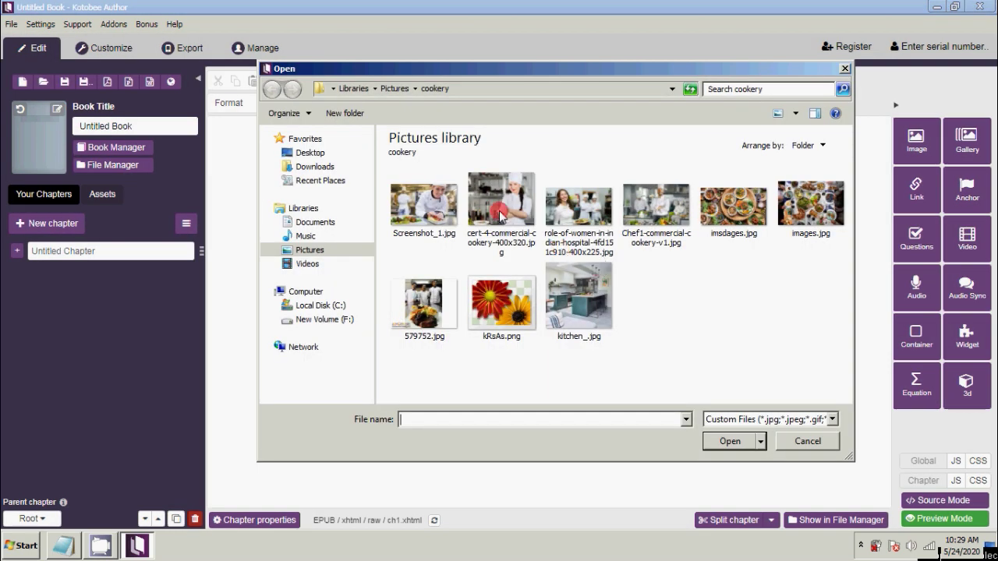
pyautogui.click(500, 211)
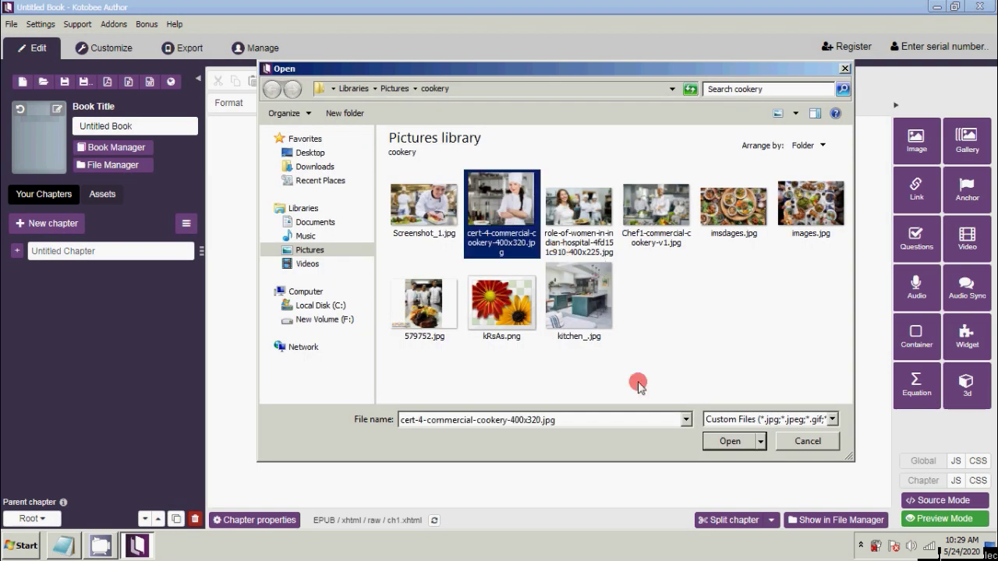
pyautogui.click(725, 441)
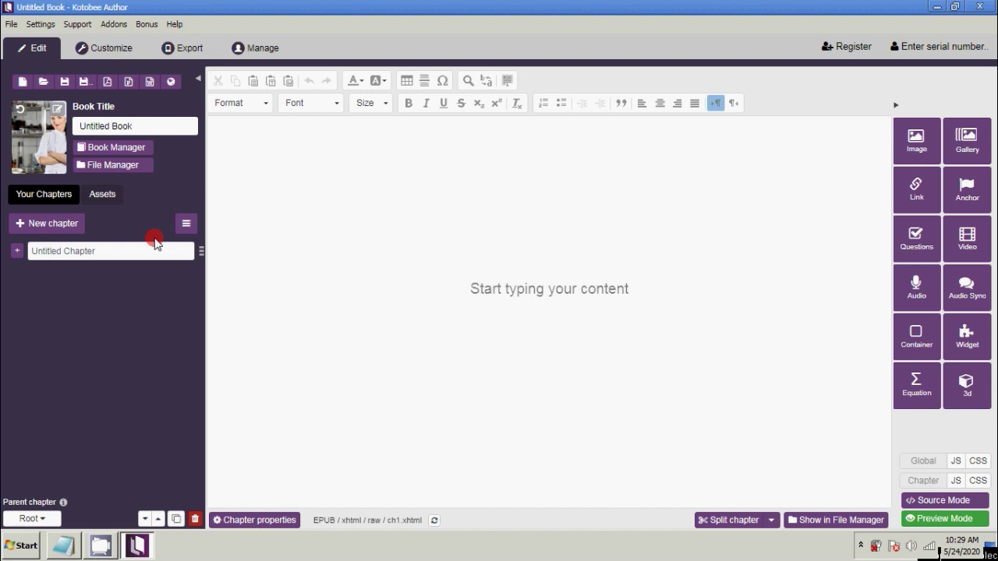
# Change the book title to "Cookery NC II" in the Book Manager.
pyautogui.click(135, 152)
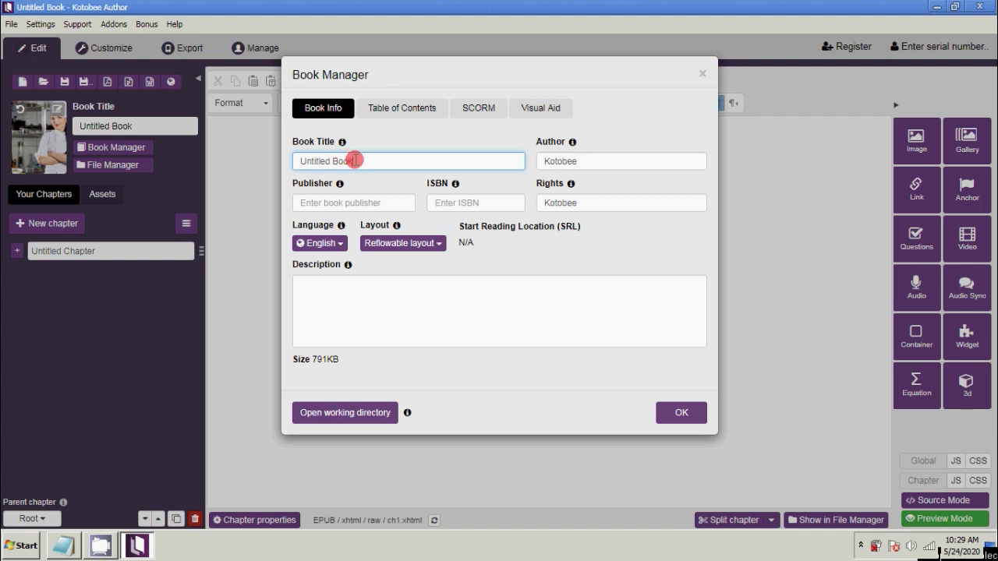
pyautogui.moveTo(361, 161)
pyautogui.mouseDown()
pyautogui.moveTo(318, 161)
pyautogui.moveTo(370, 162)
pyautogui.mouseUp()
pyautogui.press('BackSpace')
pyautogui.press('BackSpace')
pyautogui.press('BackSpace')
pyautogui.press('BackSpace')
pyautogui.press('BackSpace')
pyautogui.press('BackSpace')
pyautogui.press('BackSpace')
pyautogui.press('BackSpace')
pyautogui.press('BackSpace')
pyautogui.press('BackSpace')
pyautogui.press('BackSpace')
pyautogui.press('BackSpace')
pyautogui.press('BackSpace')
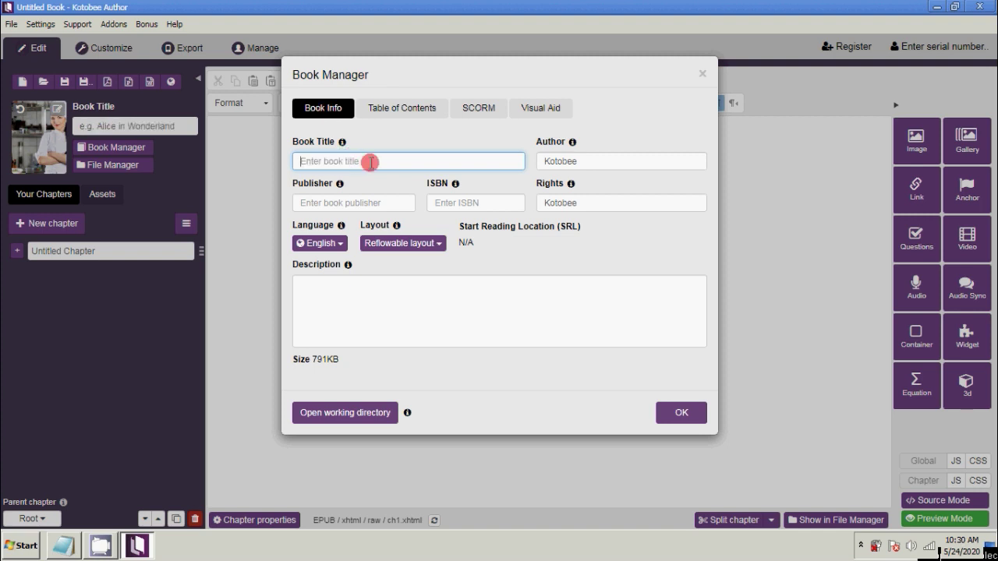
pyautogui.write('Co')
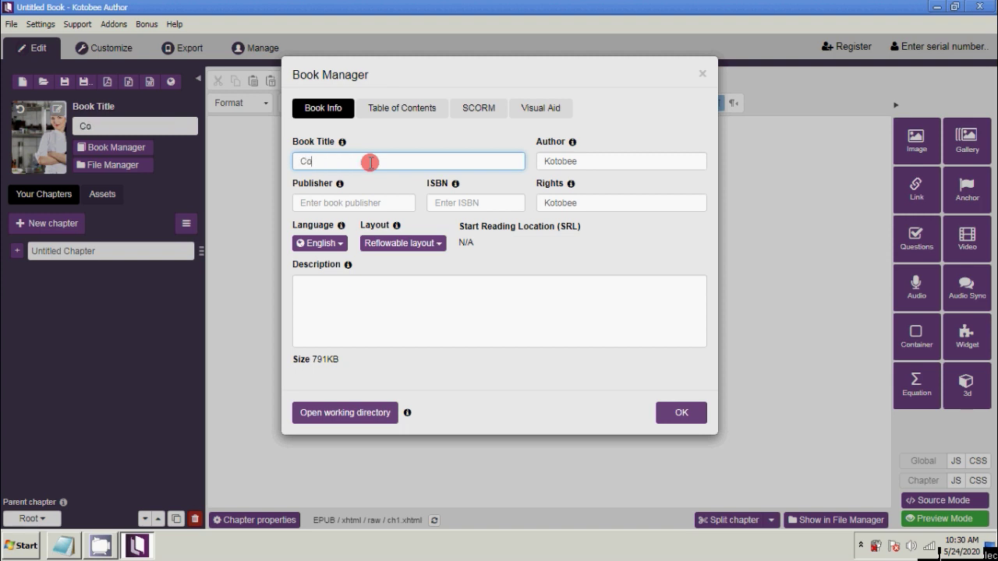
pyautogui.write('okery NC II')
# Enter the author's name and set the publisher to "DepEd ANCHS TLE Department" in the book information.
pyautogui.press('Tab')
pyautogui.write('M.J')
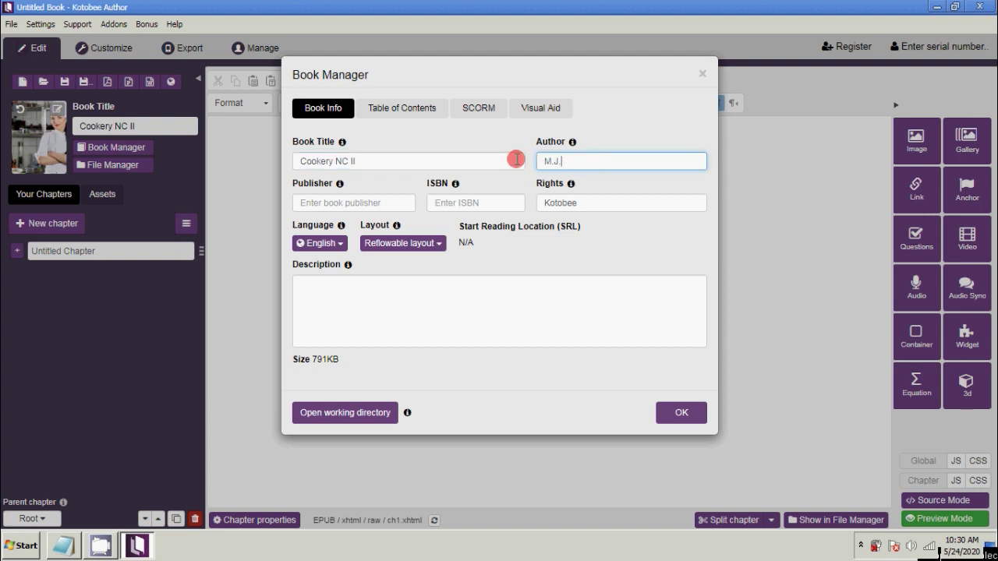
pyautogui.write('.Pacamalan')
pyautogui.click(398, 202)
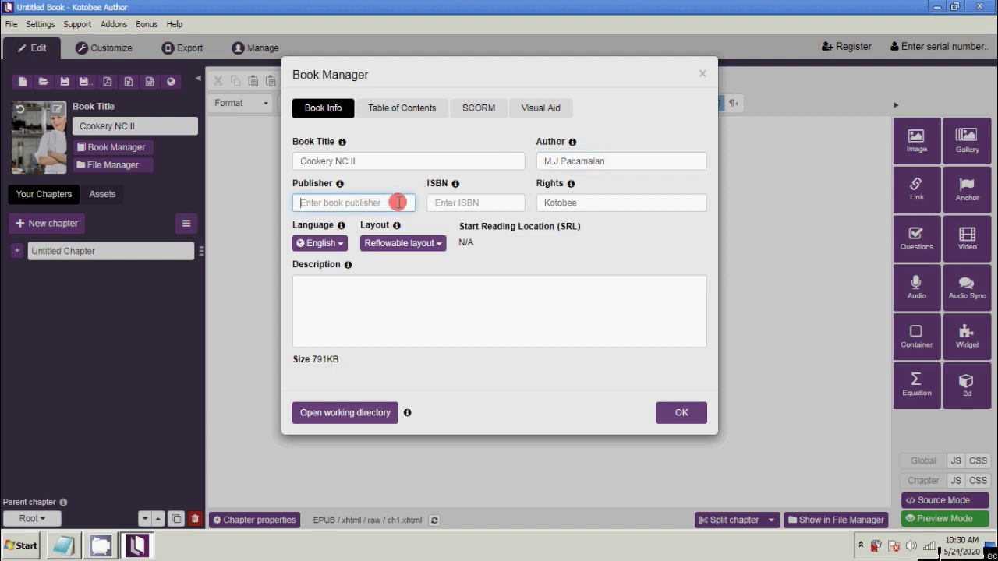
pyautogui.write('DepE')
pyautogui.write('d')
pyautogui.write(' ANCHS')
pyautogui.write(' TLE Dep')
pyautogui.write('artment')
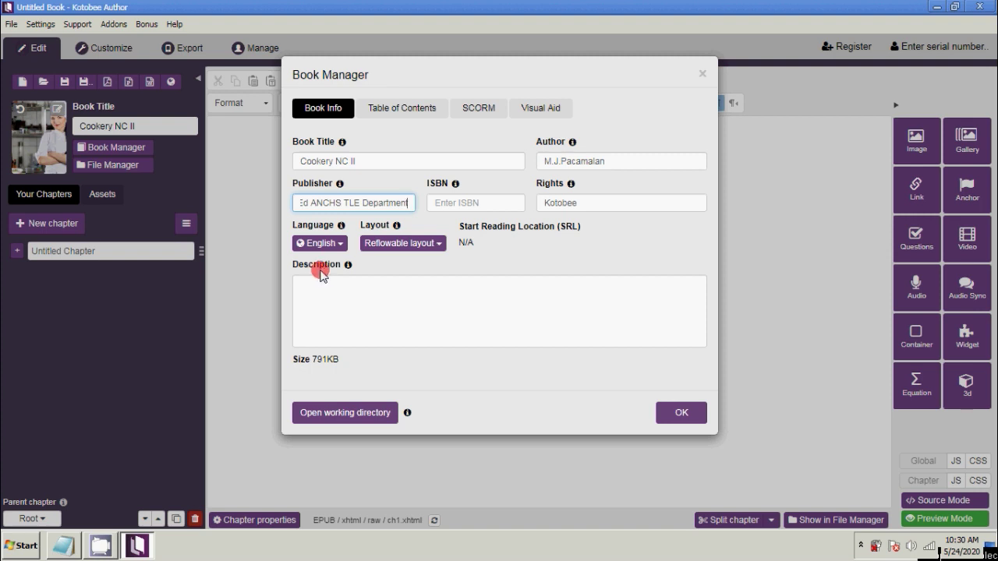
# Fill the book description with the placeholder lines "adfjlkdfkldmsfk", "gfkldgklfmglfkdg" and "gmfldkmgkldfm", and accept the book information.
pyautogui.click(333, 296)
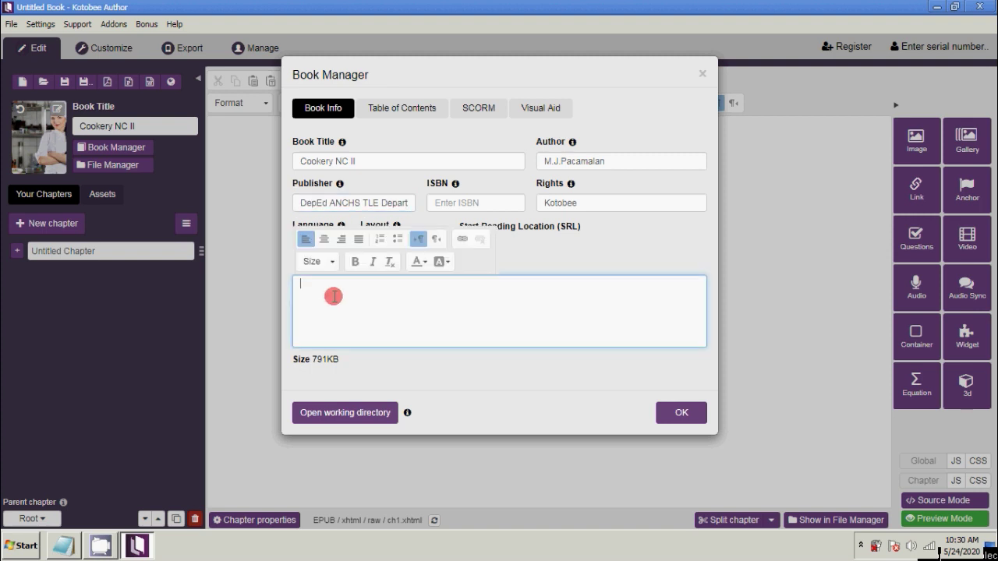
pyautogui.write('adfjlkdfkldmsfk')
pyautogui.press('Return')
pyautogui.write('gfkldgkfdngifkdg')
pyautogui.press('Return')
pyautogui.write('gmfldkmgkldfm')
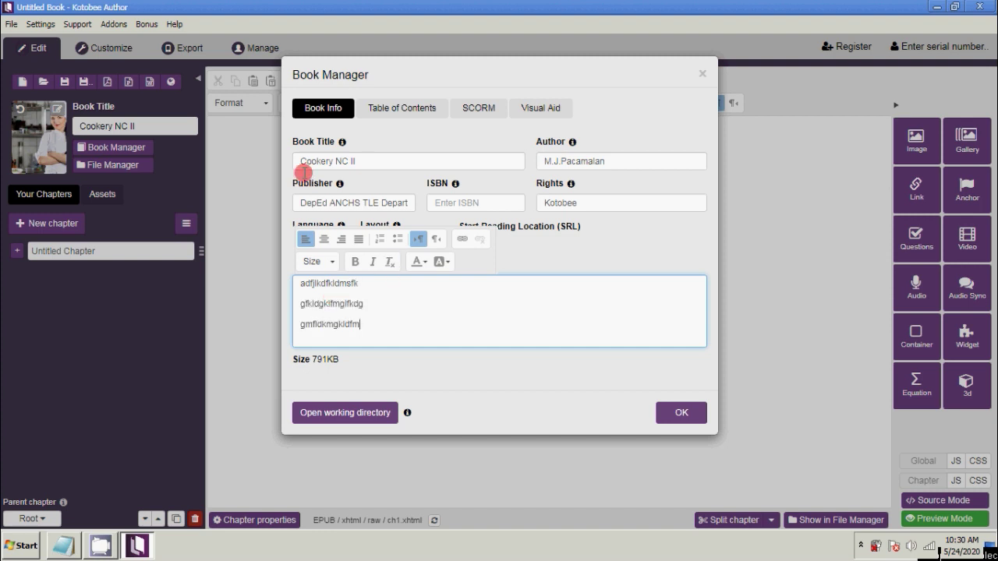
pyautogui.click(673, 425)
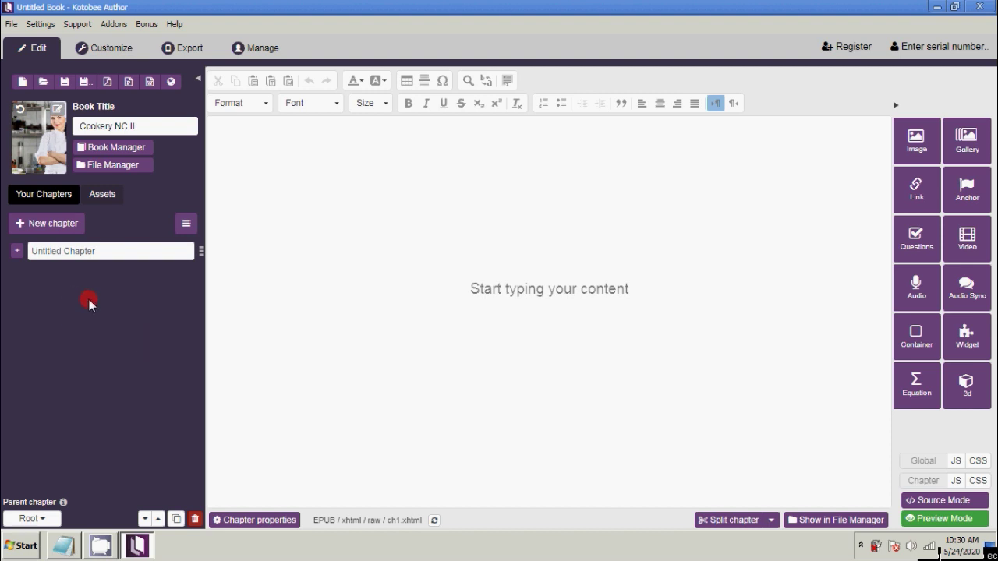
# Add a second chapter with the reflowable layout to the book, keeping its default name.
pyautogui.click(39, 226)
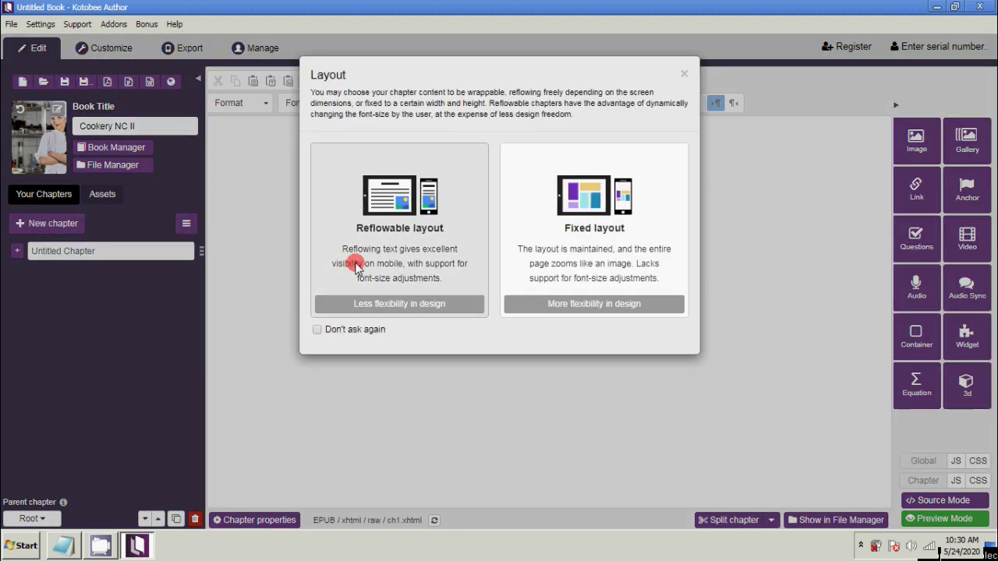
pyautogui.click(415, 240)
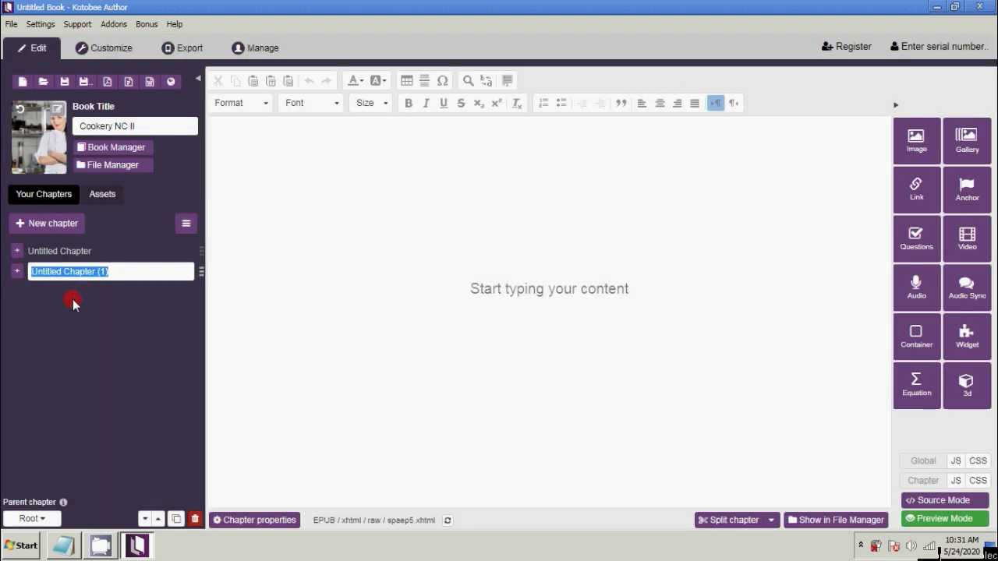
pyautogui.click(91, 313)
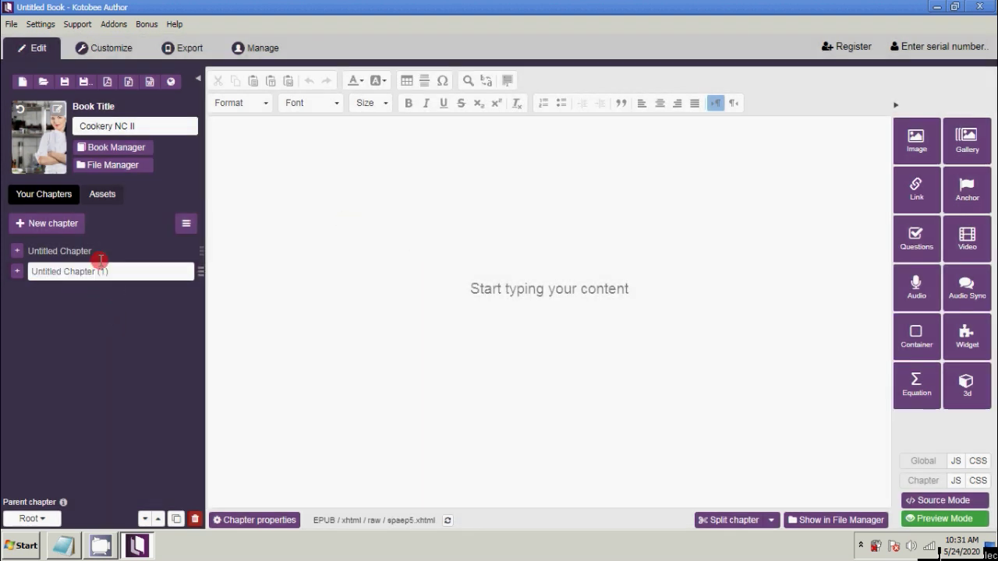
pyautogui.click(33, 272)
pyautogui.click(88, 271)
# Add a third chapter with the reflowable layout below the existing two, keeping its default name.
pyautogui.click(30, 226)
pyautogui.click(400, 234)
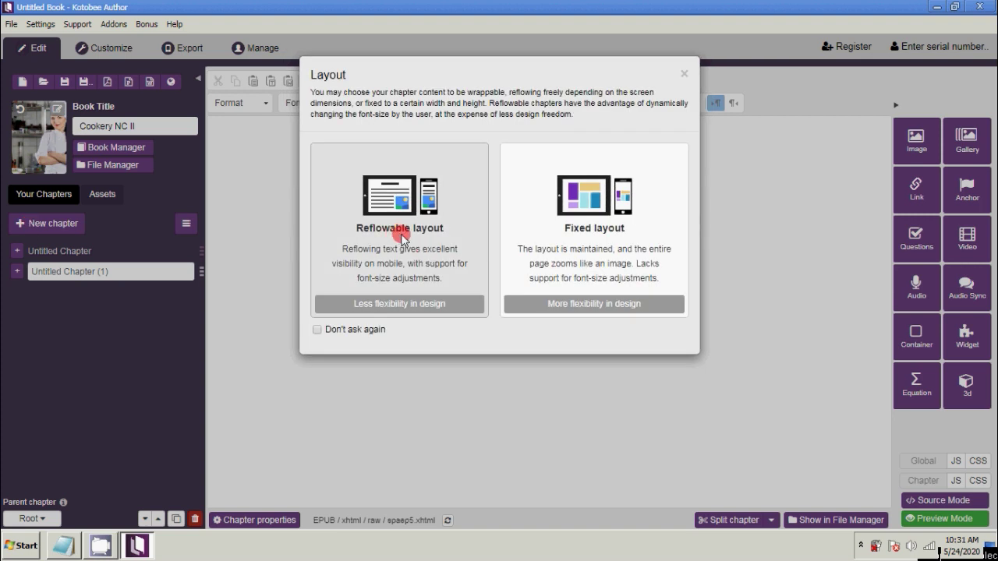
pyautogui.click(401, 234)
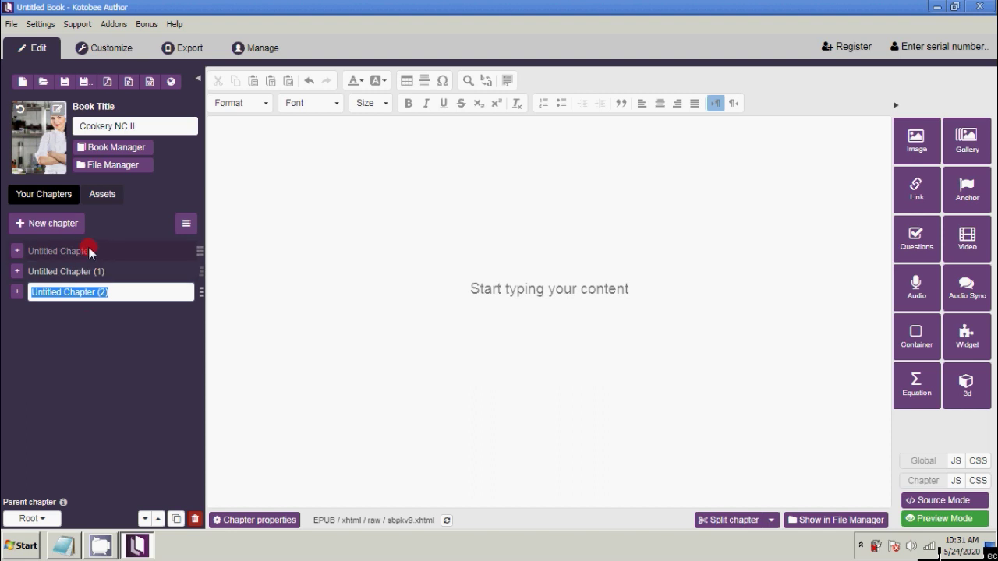
pyautogui.click(110, 352)
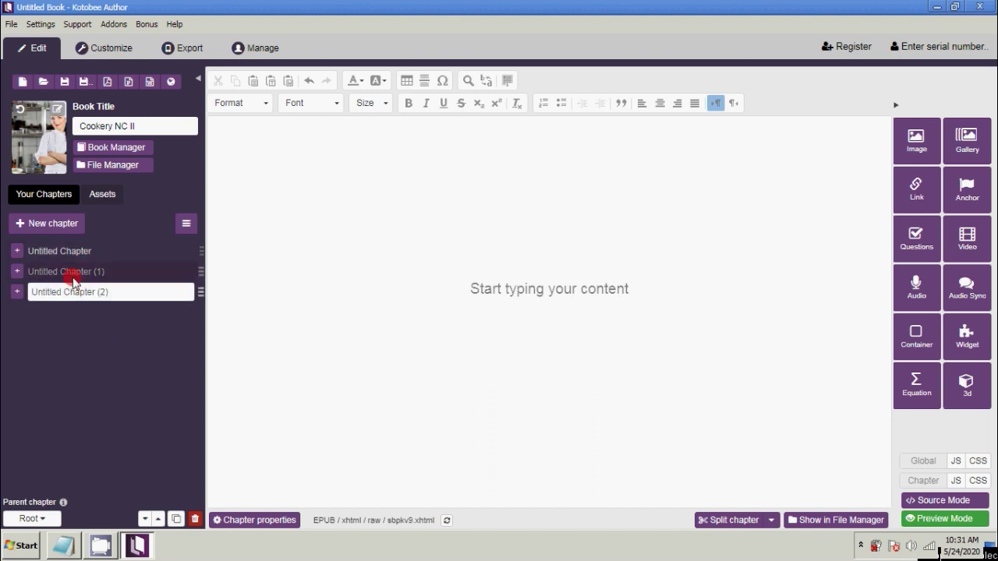
# Rename the first chapter in the chapter list to "Chapter 1: How toss".
pyautogui.doubleClick(104, 254)
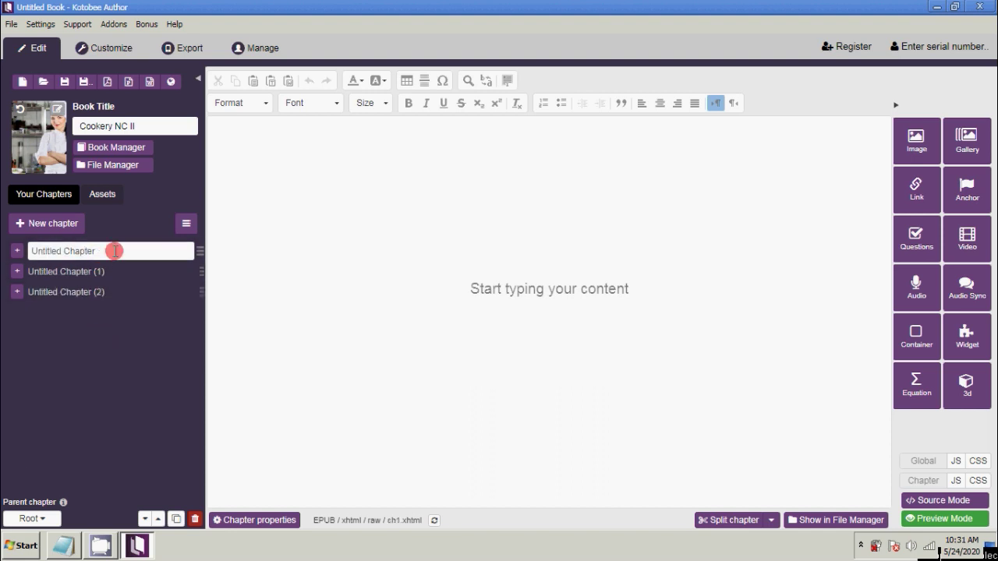
pyautogui.moveTo(64, 250); pyautogui.dragTo(32, 250)
pyautogui.press('BackSpace')
pyautogui.click(81, 251)
pyautogui.click(79, 250)
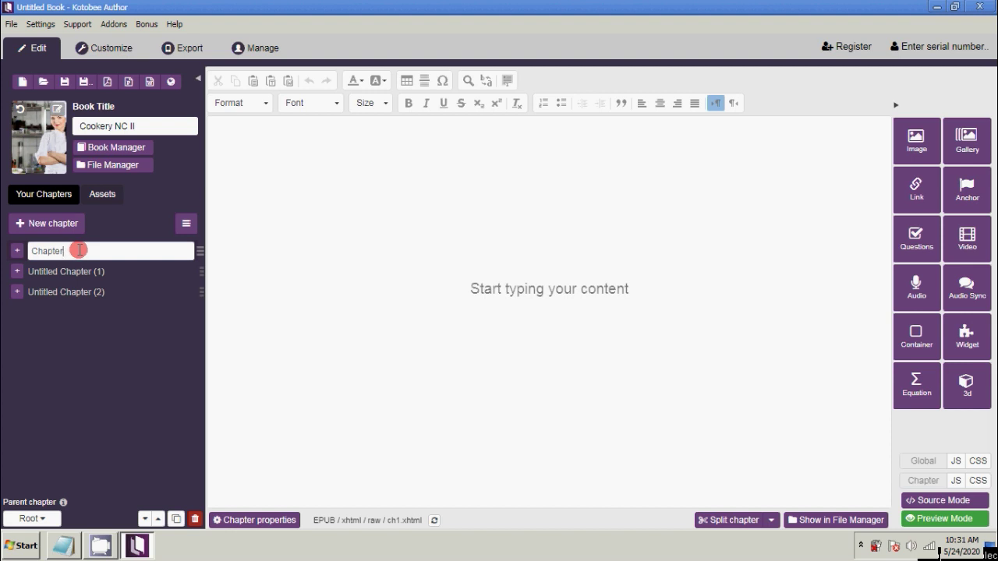
pyautogui.write('1: How toss')
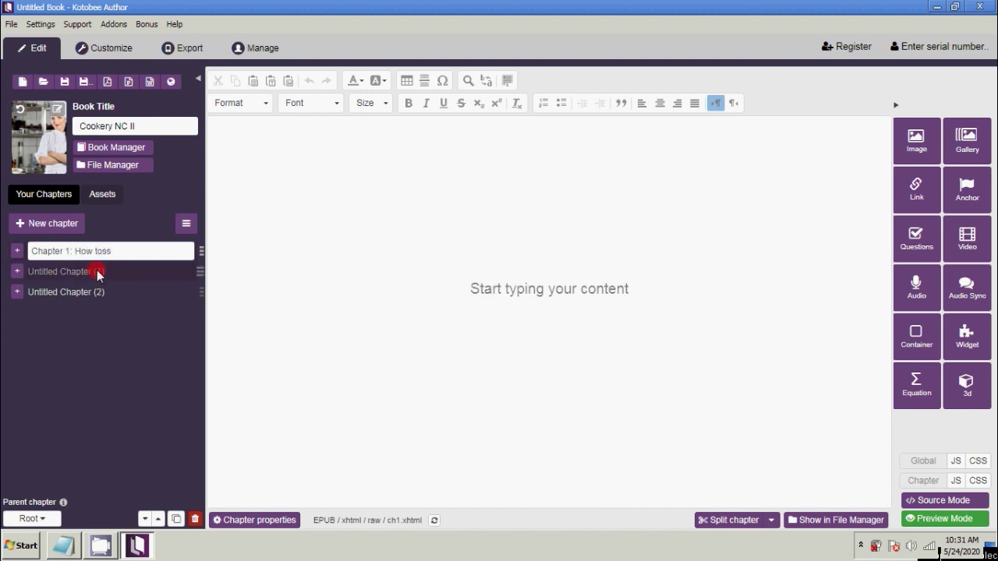
# Rename the second chapter in the chapter list to "Chapter 2: How tess".
pyautogui.doubleClick(85, 270)
pyautogui.moveTo(110, 271); pyautogui.dragTo(11, 269)
pyautogui.press('BackSpace')
pyautogui.click(82, 272)
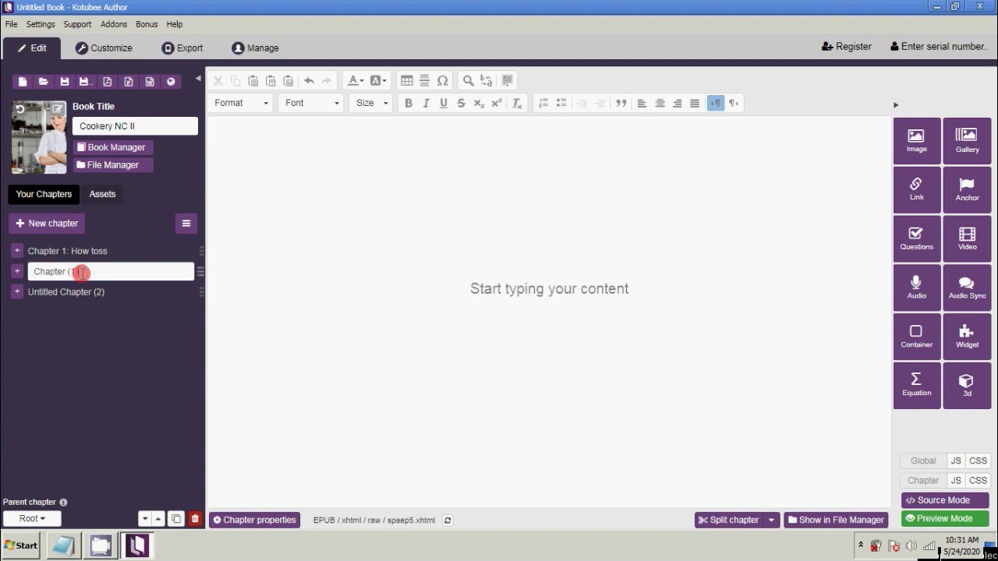
pyautogui.press('BackSpace')
pyautogui.press('BackSpace')
pyautogui.write('2: How toss')
pyautogui.press('BackSpace')
pyautogui.press('BackSpace')
pyautogui.write('ess')
# Rename the third chapter in the chapter list to "Chapter 3: How tas".
pyautogui.doubleClick(102, 296)
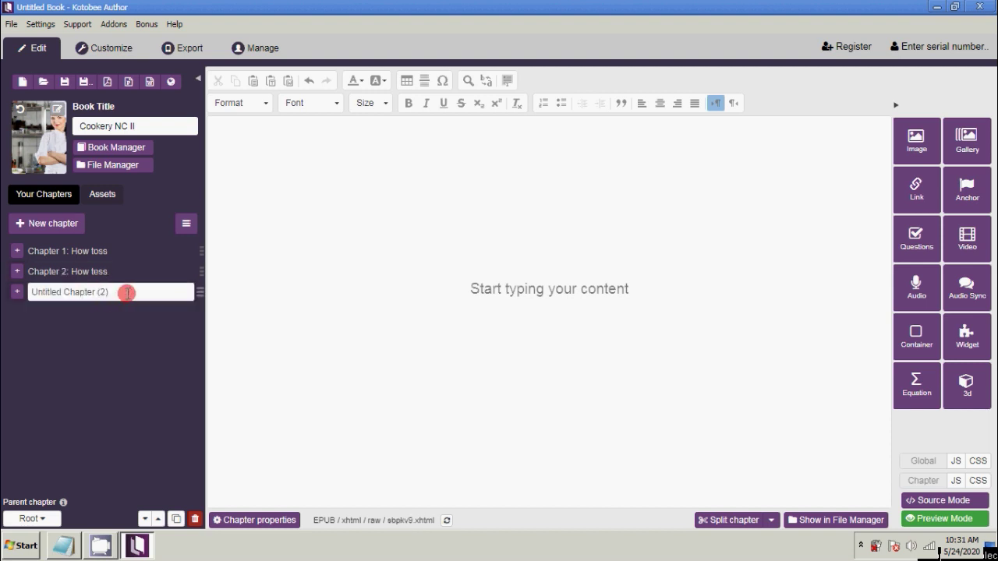
pyautogui.moveTo(63, 292); pyautogui.dragTo(6, 290)
pyautogui.press('BackSpace')
pyautogui.click(97, 293)
pyautogui.press('BackSpace')
pyautogui.press('BackSpace')
pyautogui.press('BackSpace')
pyautogui.press('BackSpace')
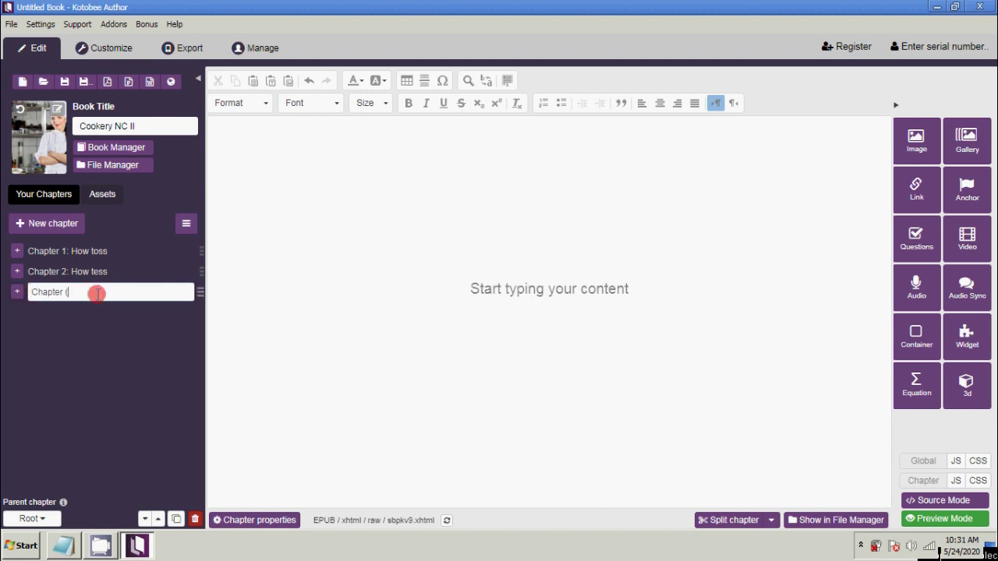
pyautogui.write('3: How tas')
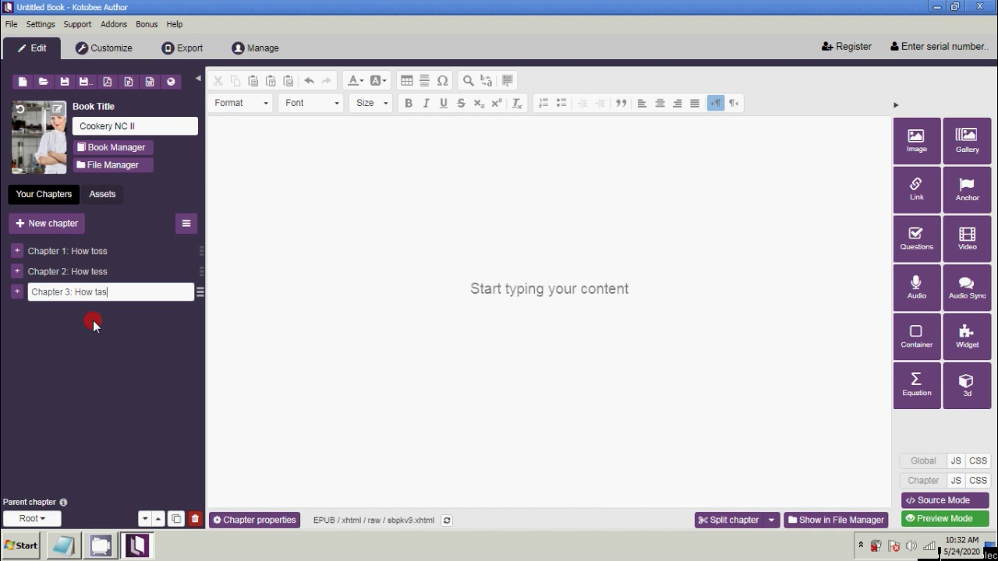
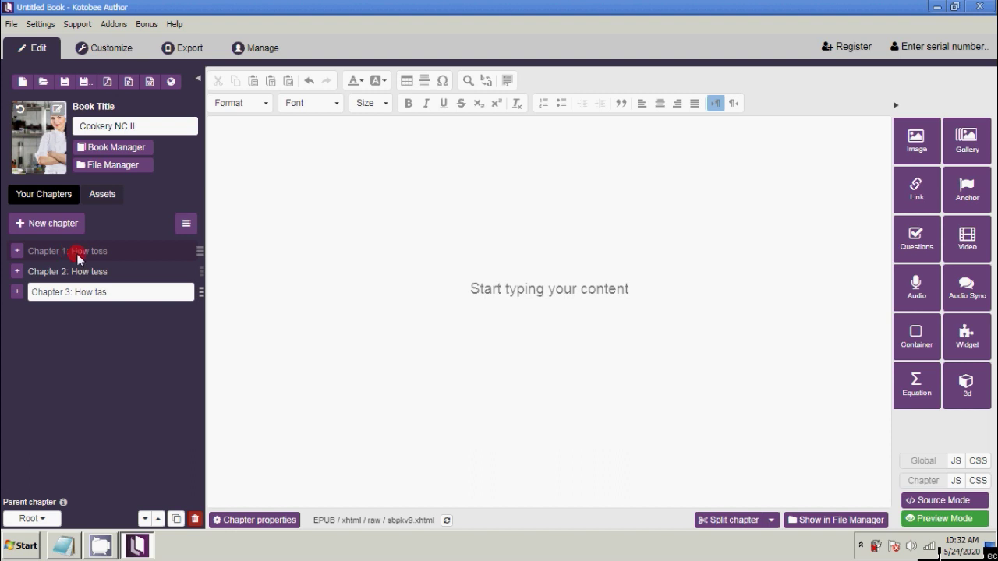
# Add two subchapters with the reflowable layout under "Chapter 1: How toss", keeping their default names.
pyautogui.click(118, 252)
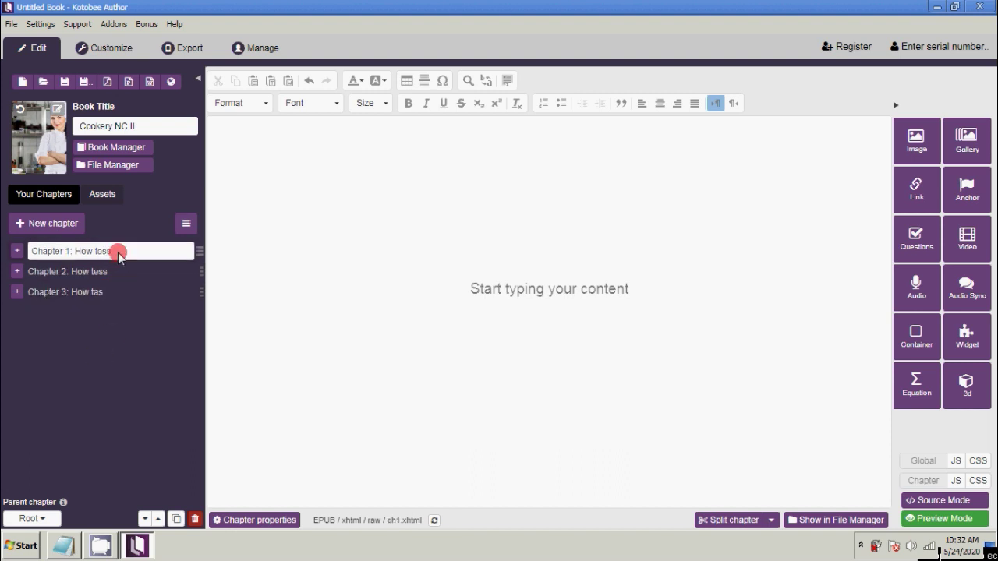
pyautogui.click(19, 253)
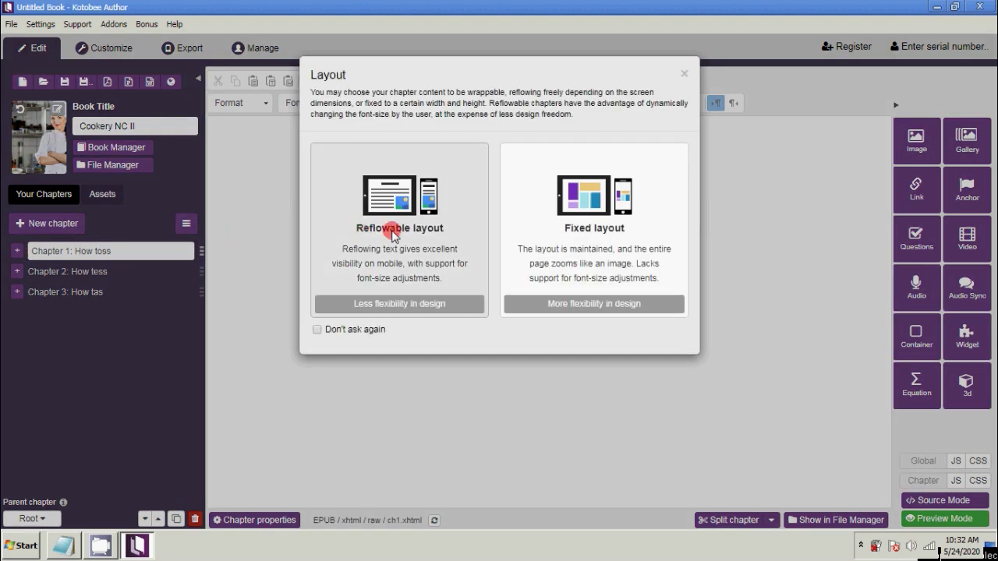
pyautogui.click(393, 234)
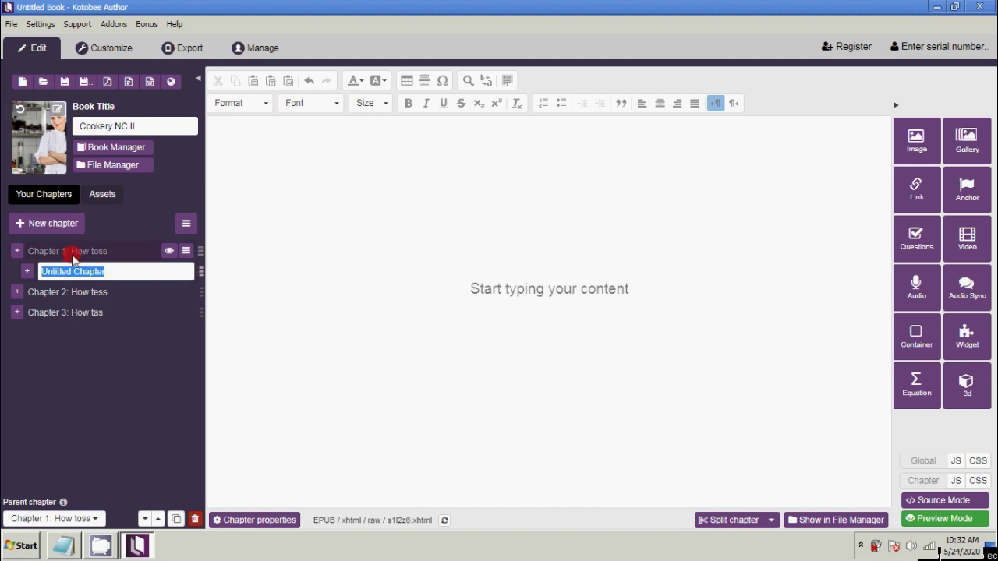
pyautogui.click(18, 253)
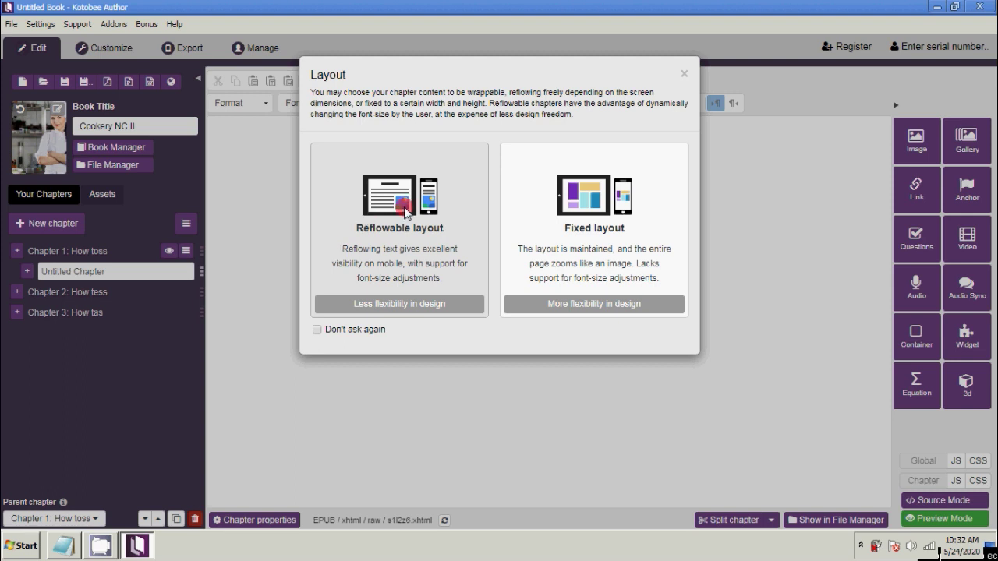
pyautogui.click(406, 220)
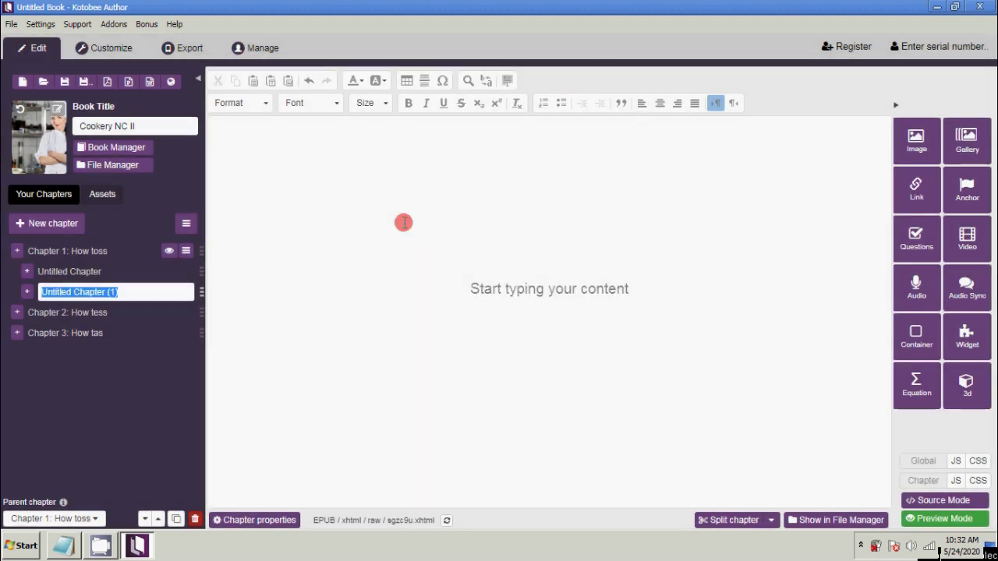
# Rename the first subchapter under Chapter 1 to "SubChapter1.1".
pyautogui.click(97, 270)
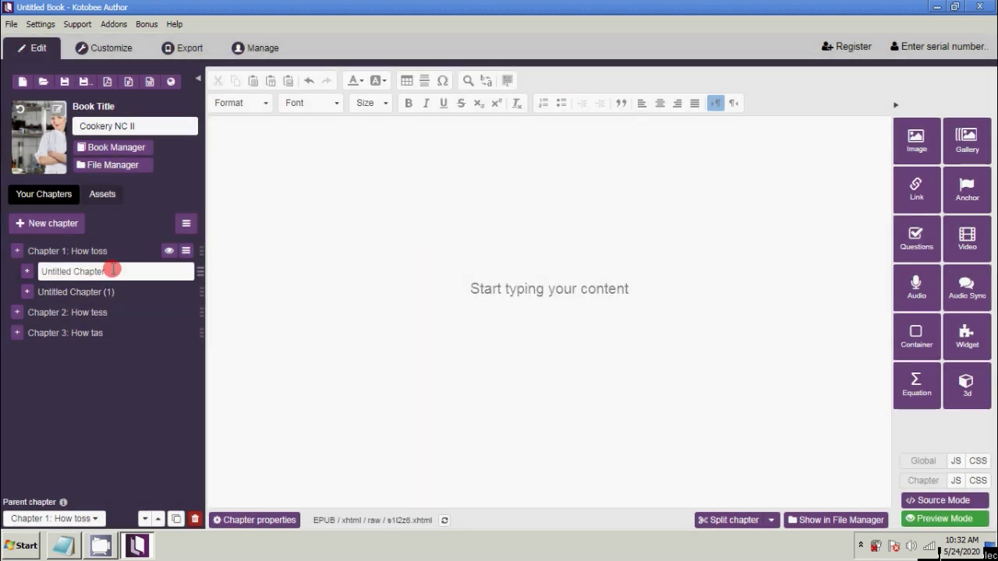
pyautogui.click(46, 271)
pyautogui.press('BackSpace')
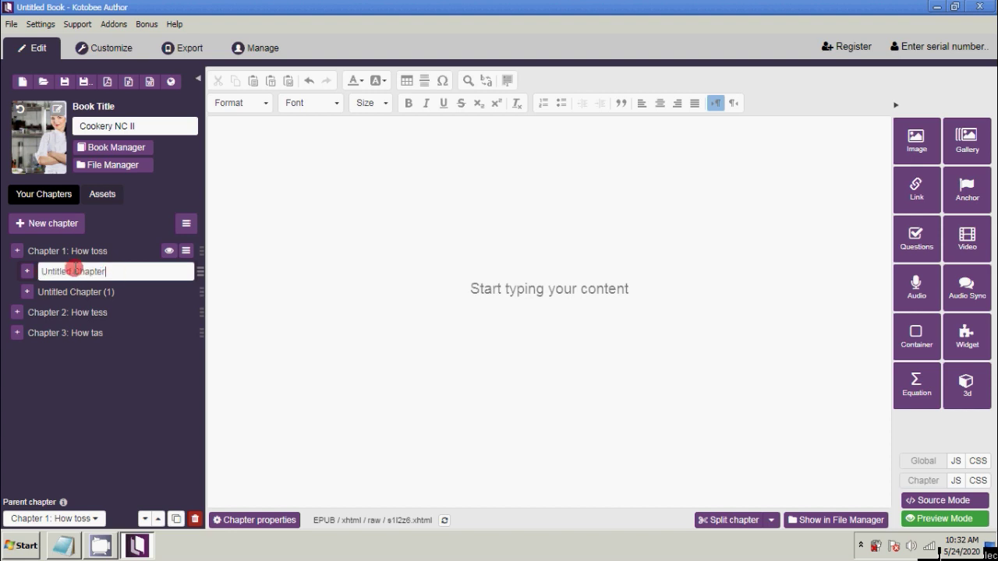
pyautogui.moveTo(74, 271); pyautogui.dragTo(6, 271)
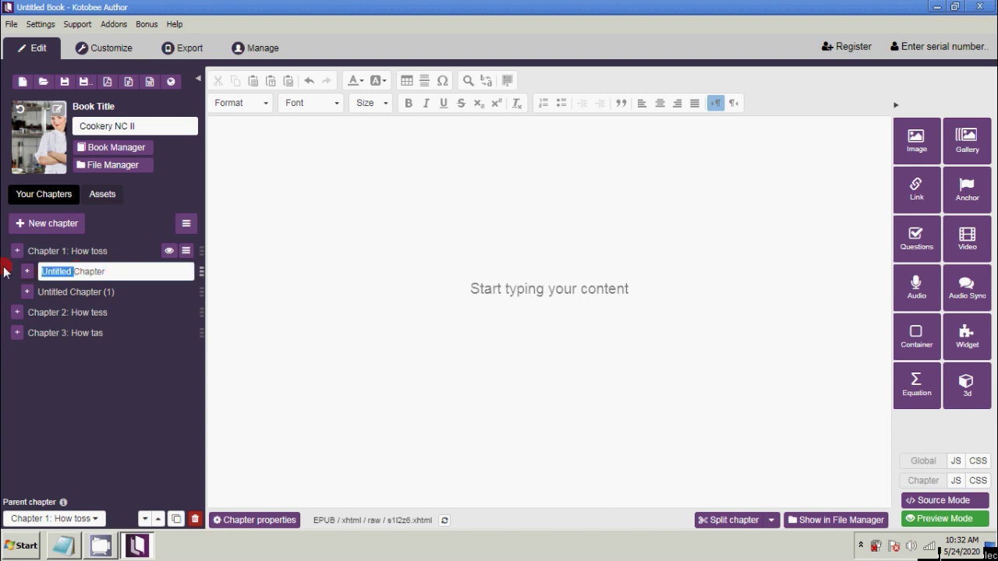
pyautogui.write('Sub')
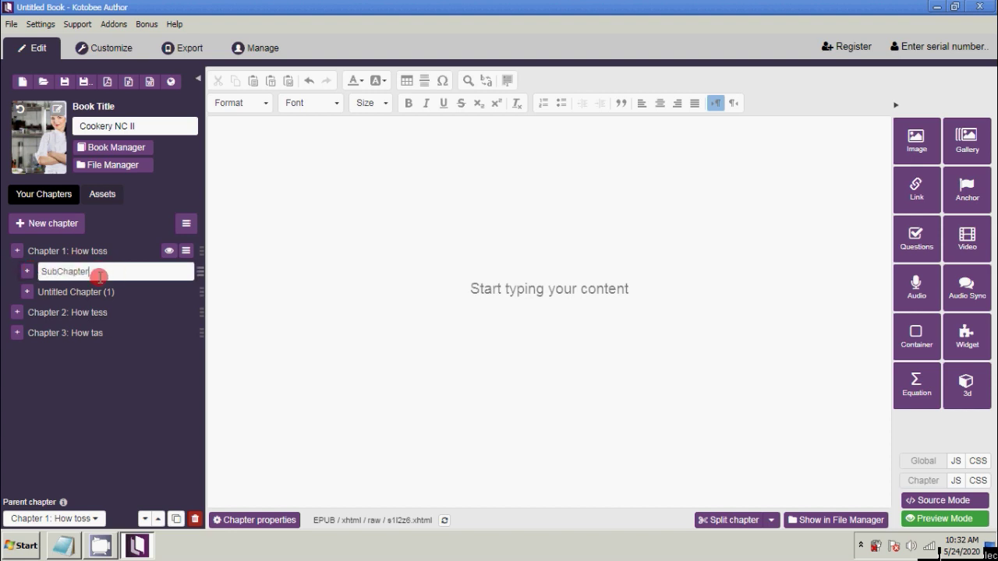
pyautogui.write('1.1')
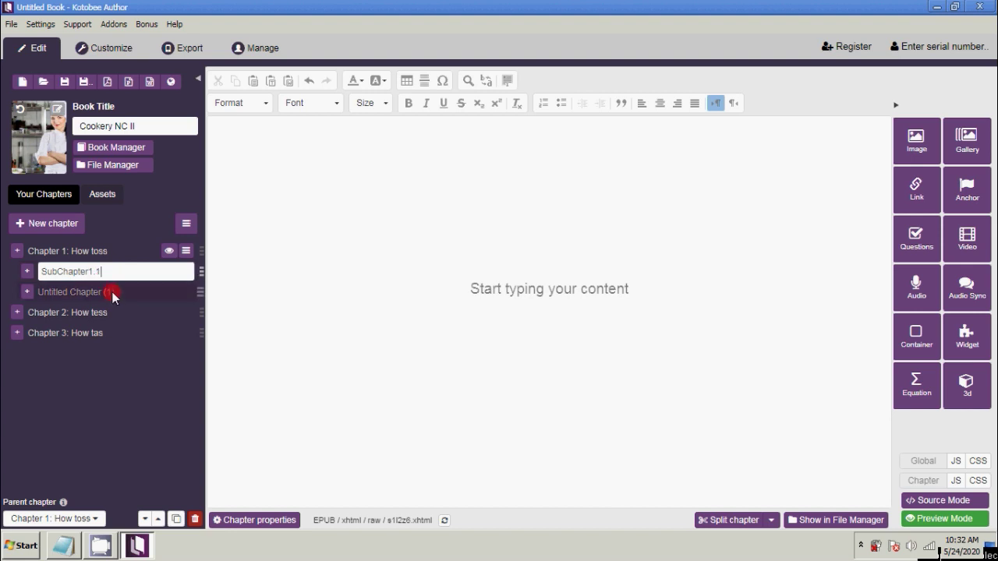
# Rename the second subchapter under Chapter 1 to "SubChapter1.2".
pyautogui.doubleClick(106, 292)
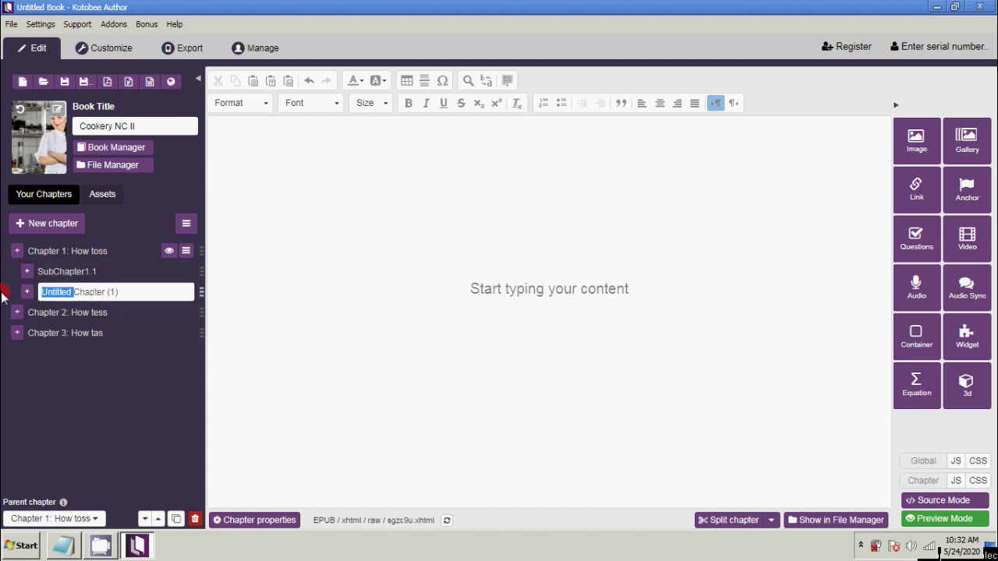
pyautogui.press('BackSpace')
pyautogui.click(106, 293)
pyautogui.press('BackSpace')
pyautogui.press('BackSpace')
pyautogui.press('BackSpace')
pyautogui.press('BackSpace')
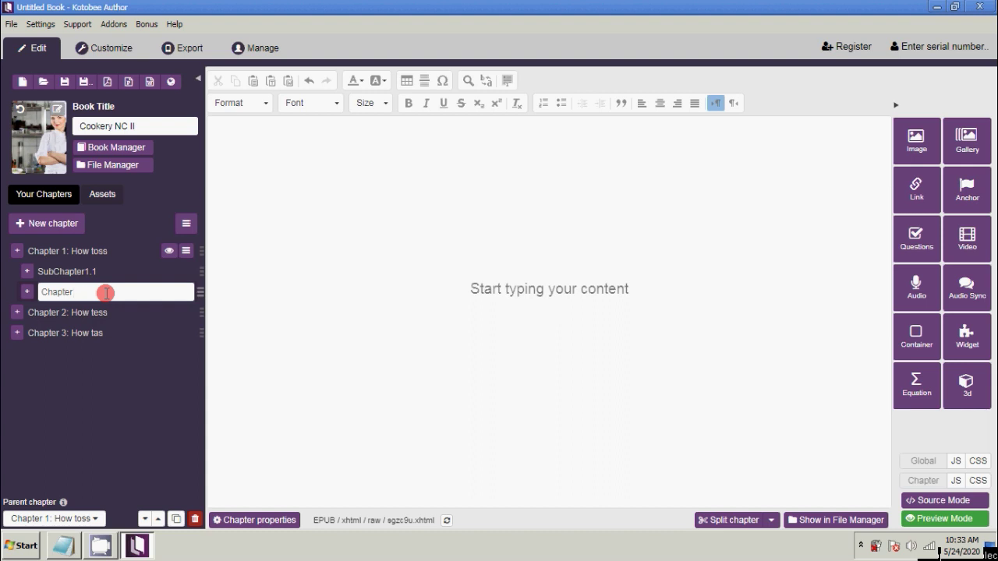
pyautogui.write('.2')
pyautogui.click(43, 293)
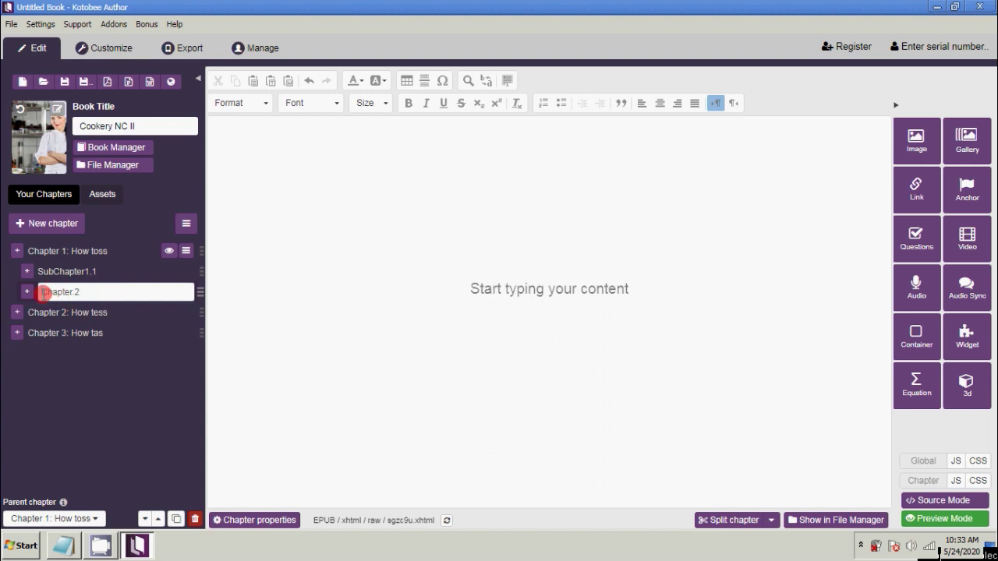
pyautogui.write('Sub')
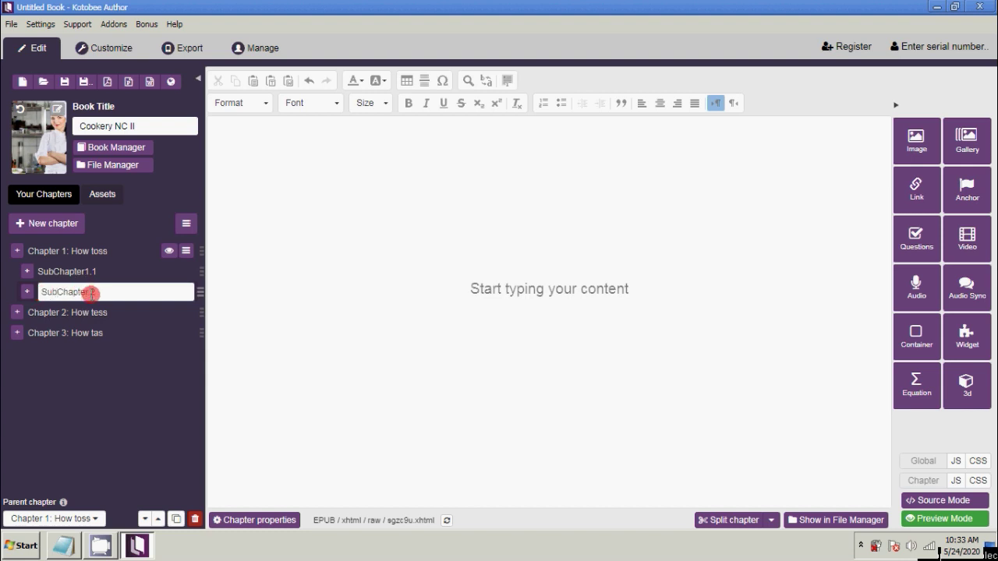
pyautogui.write('1.2')
pyautogui.click(289, 403)
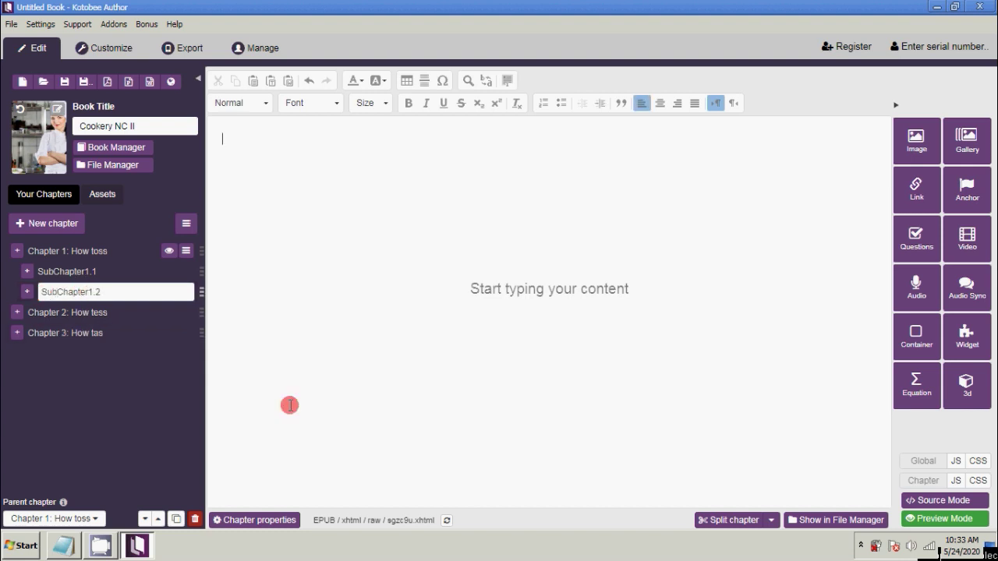
pyautogui.moveTo(101, 312); pyautogui.dragTo(314, 398)
pyautogui.click(296, 394)
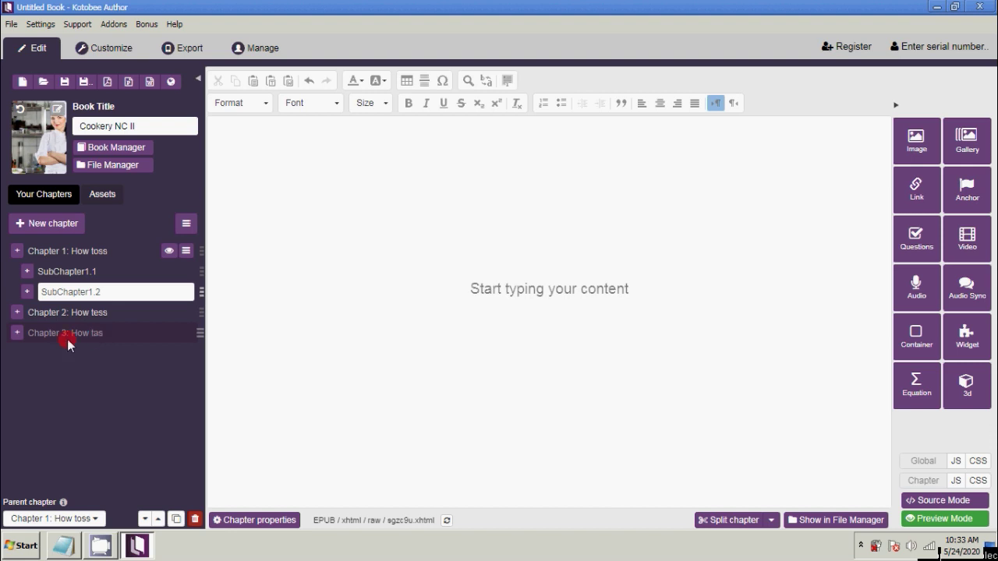
# Delete the chapter "Chapter 3: How tas" from the book and confirm the deletion.
pyautogui.click(112, 336)
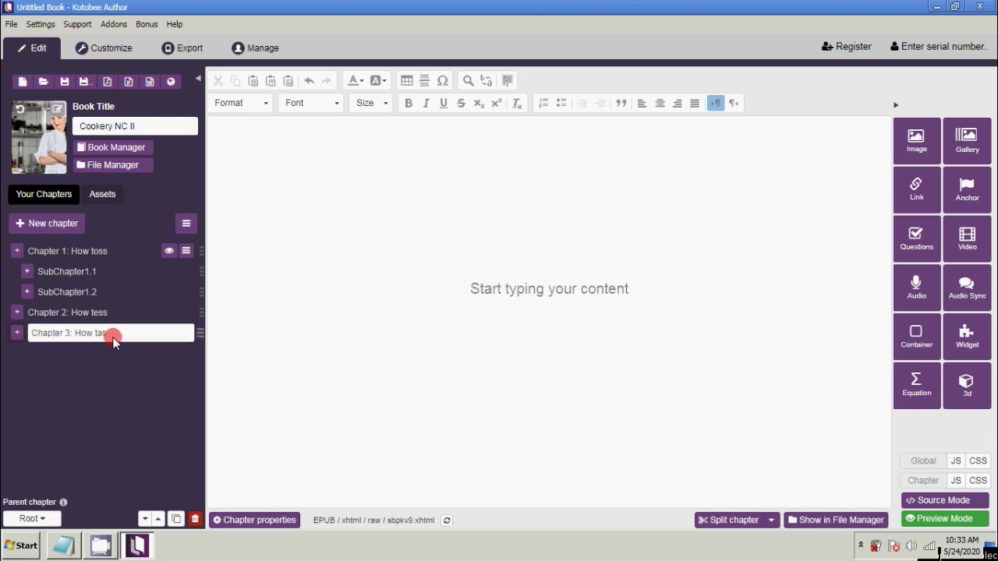
pyautogui.click(197, 523)
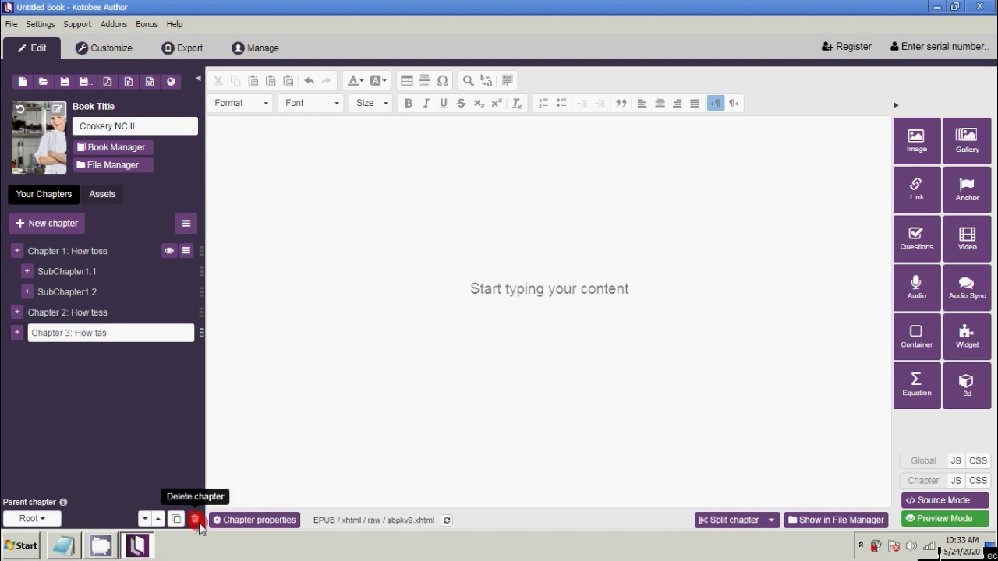
pyautogui.click(195, 521)
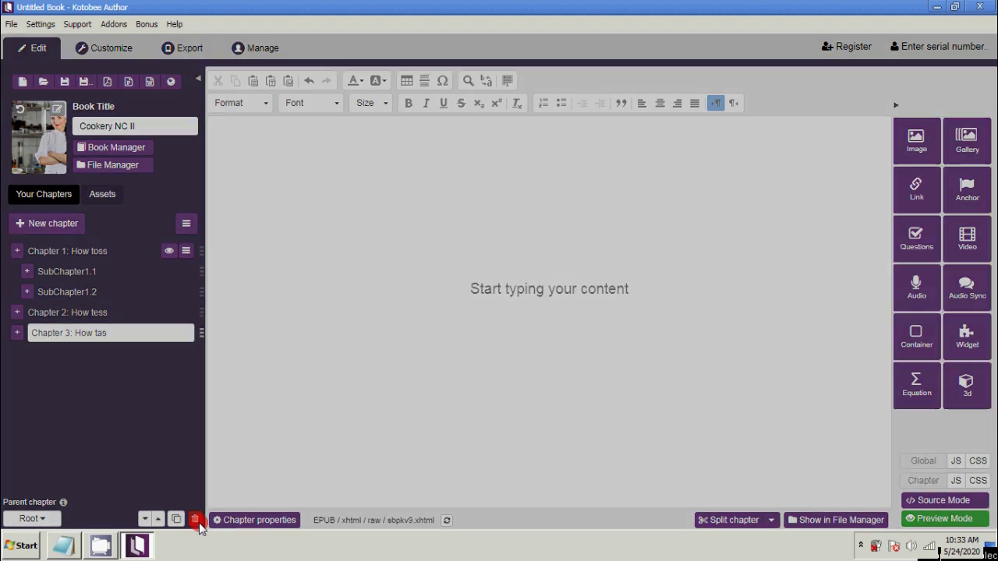
pyautogui.click(595, 175)
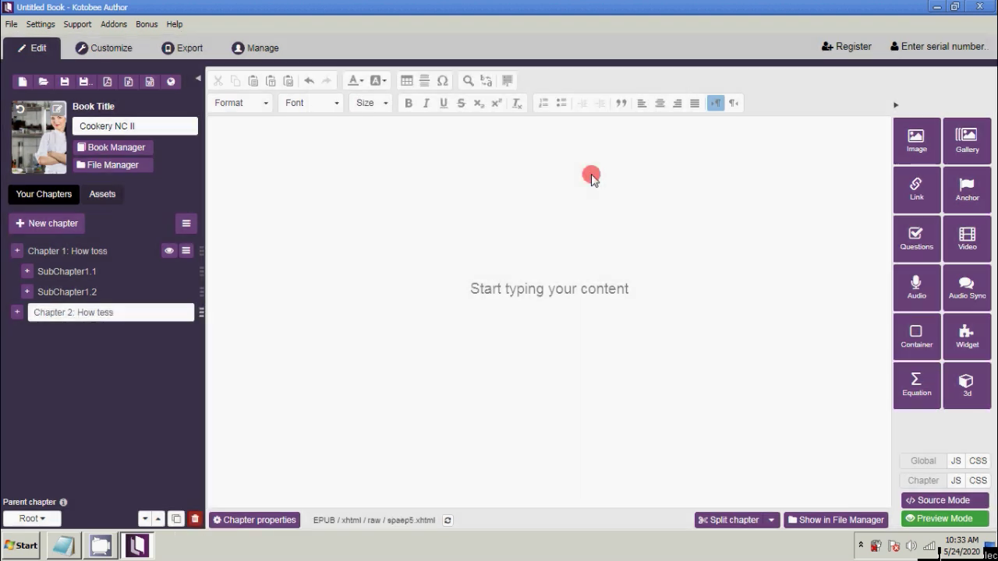
# Delete the subchapter "SubChapter1.2" under Chapter 1 and confirm the deletion.
pyautogui.click(117, 292)
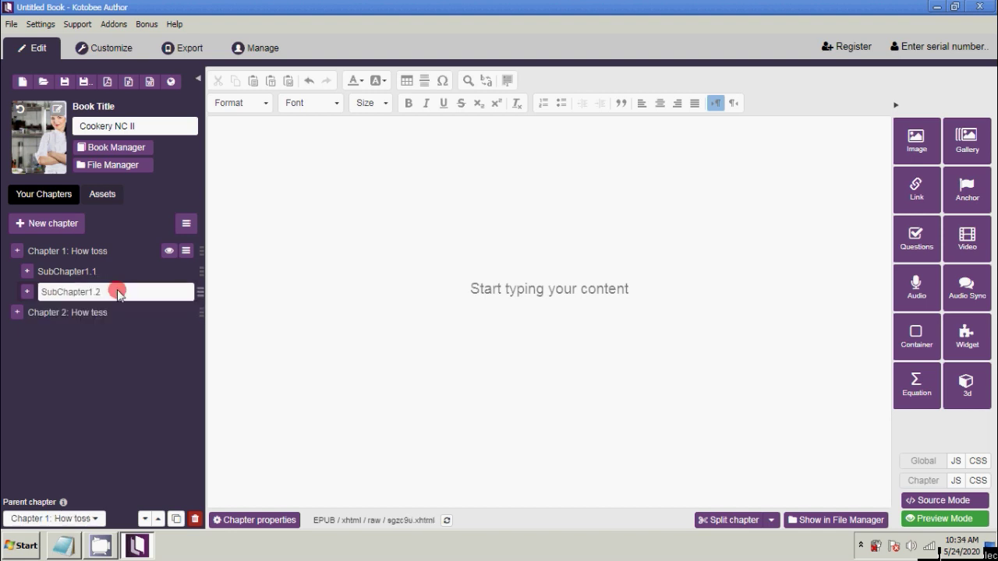
pyautogui.click(195, 520)
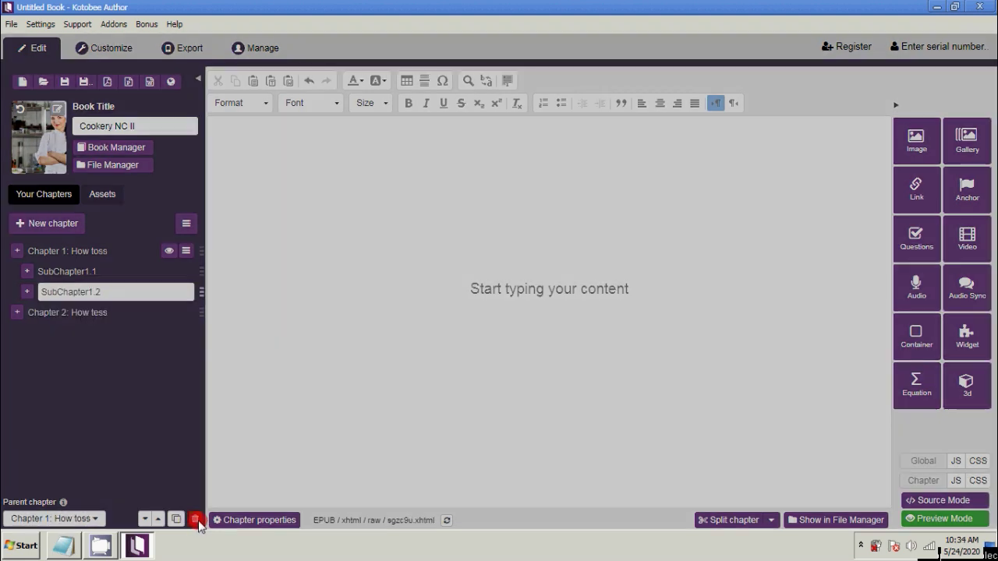
pyautogui.click(590, 174)
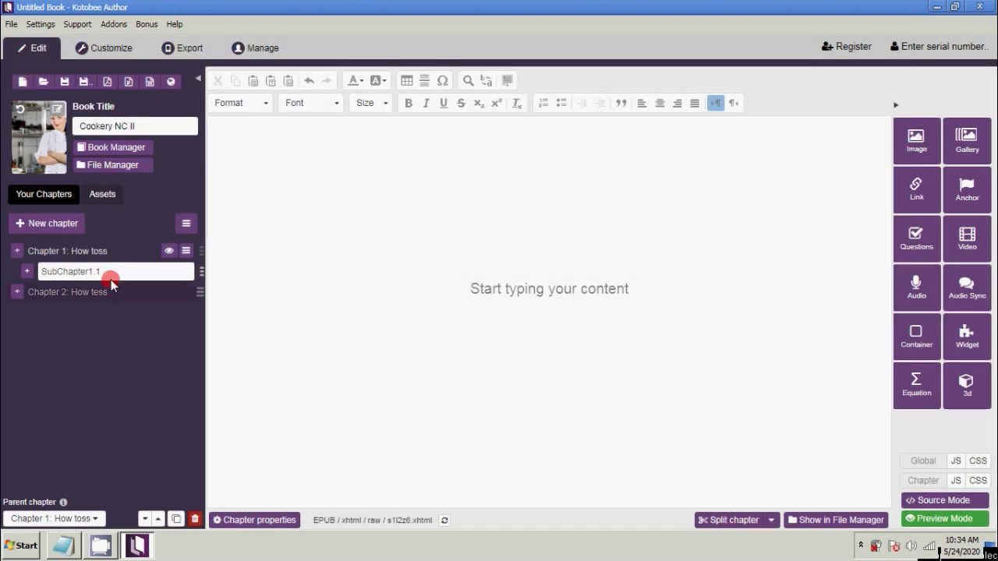